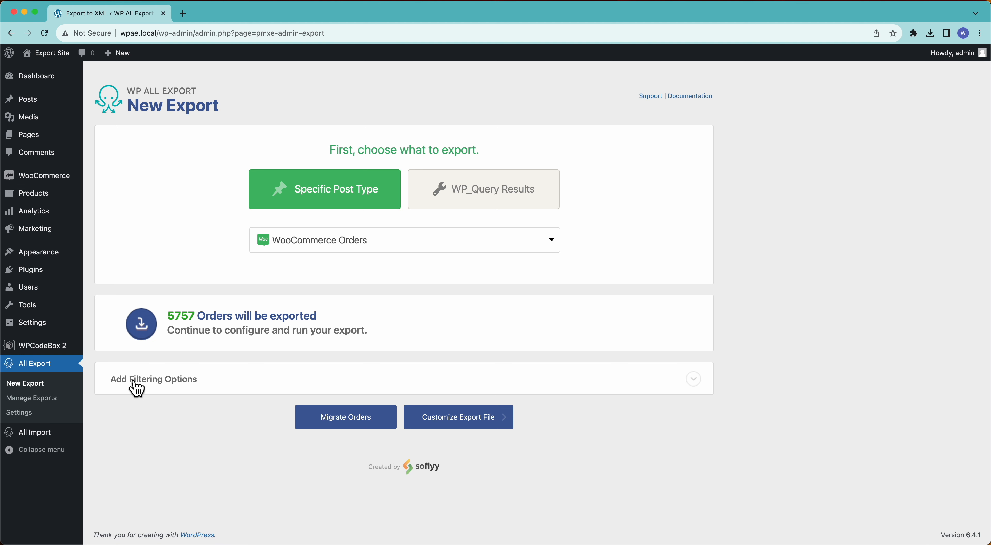
# Examine the elements available for filtering the WooCommerce Orders export, then collapse the filtering options without adding a rule
pyautogui.click(166, 381)
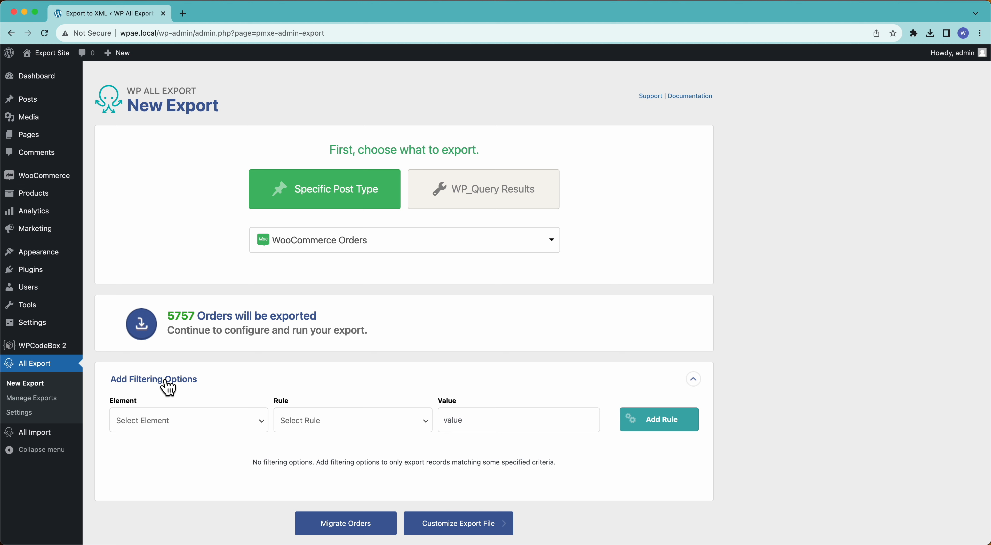
pyautogui.click(168, 421)
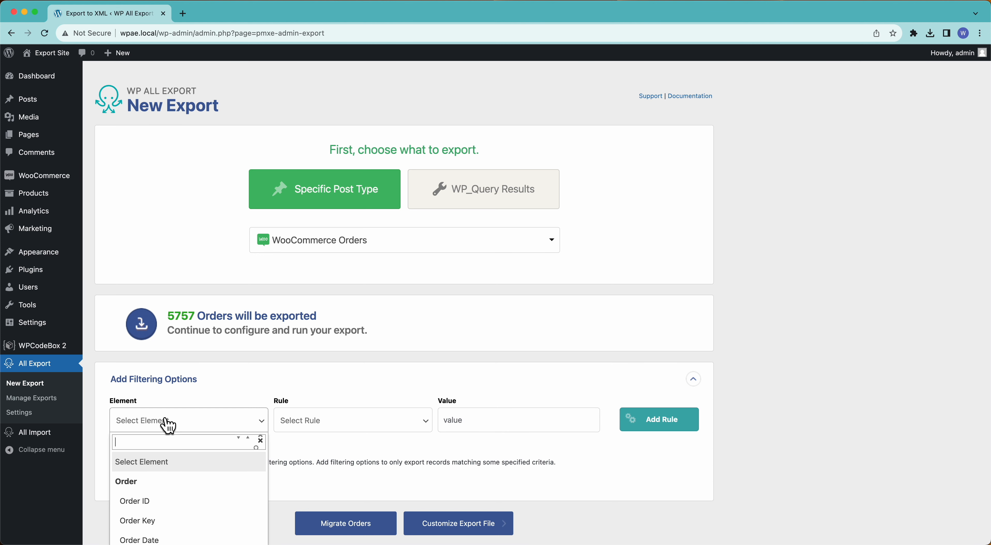
pyautogui.scroll(-3, 168, 422)
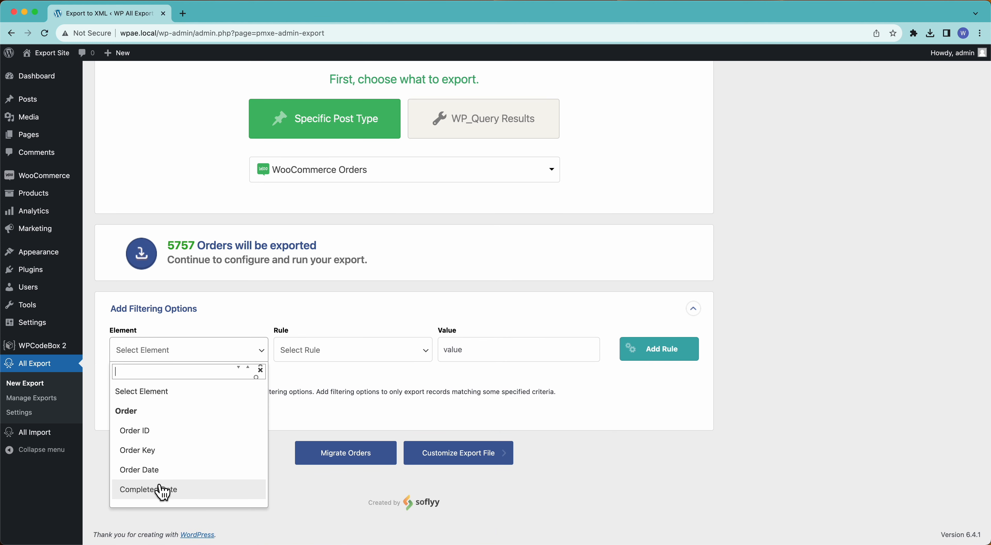
pyautogui.scroll(-15, 172, 477)
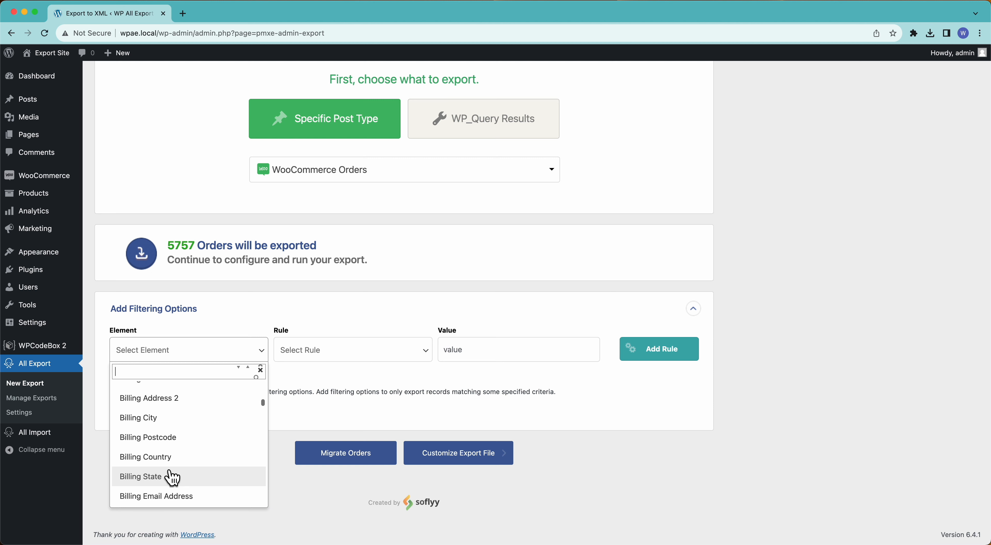
pyautogui.scroll(-10, 172, 478)
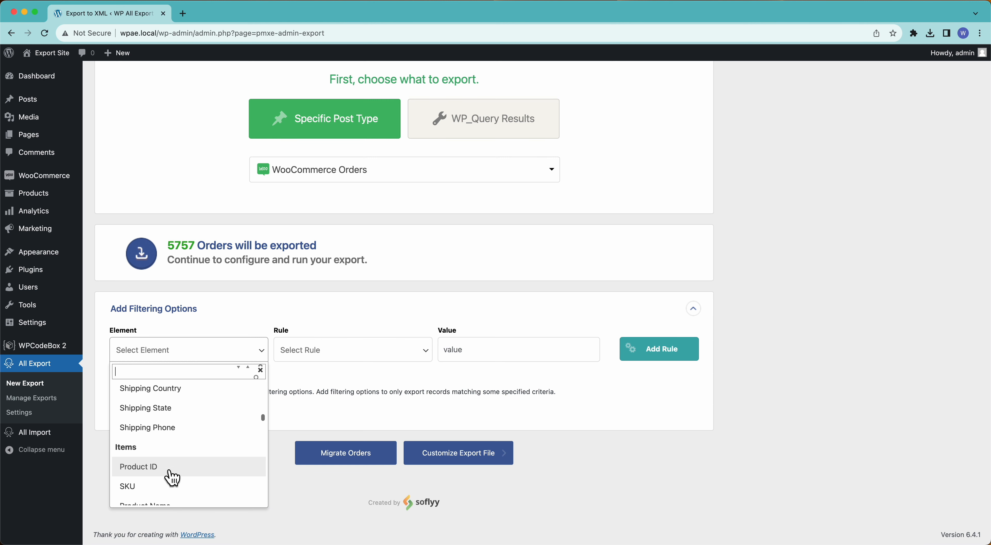
pyautogui.scroll(-10, 172, 478)
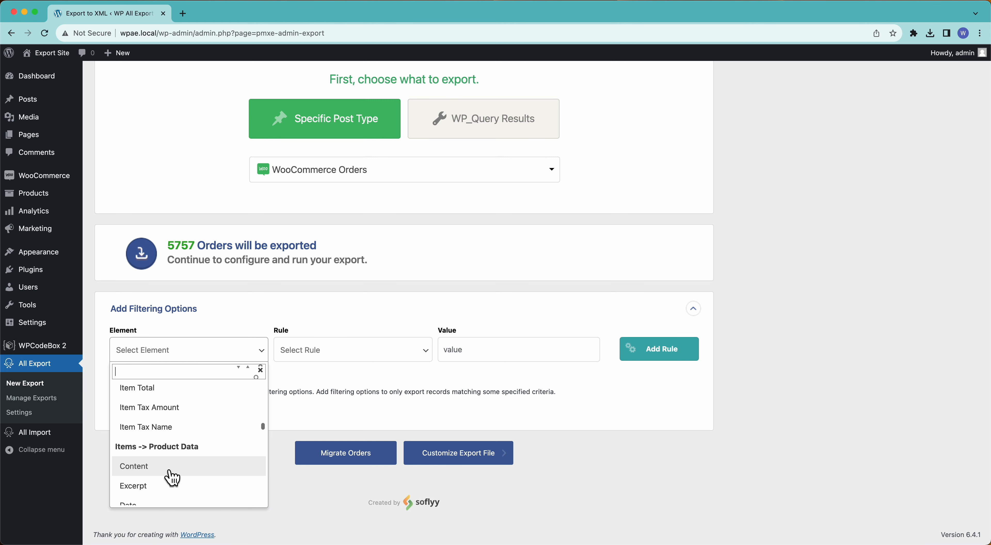
pyautogui.scroll(-10, 172, 478)
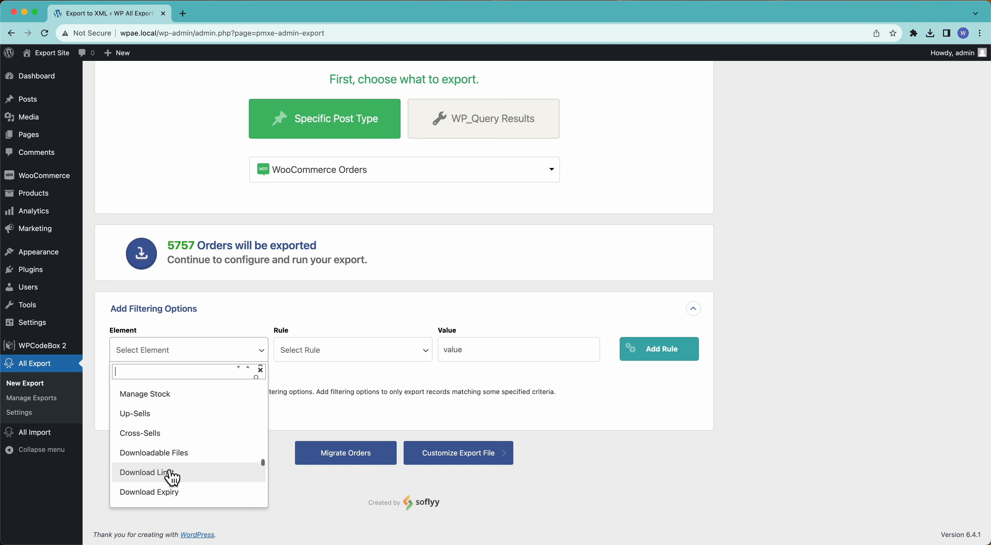
pyautogui.scroll(-3, 172, 477)
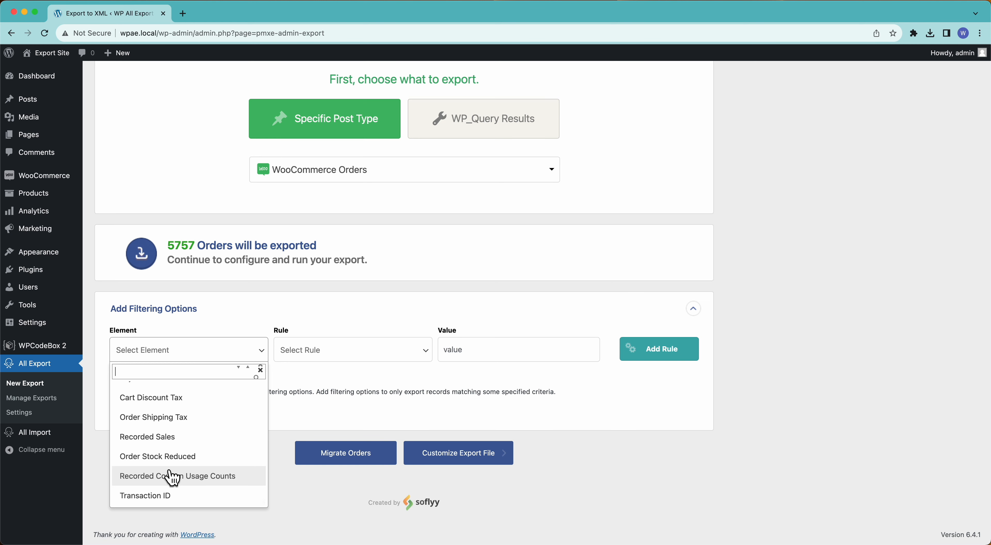
pyautogui.scroll(20, 172, 477)
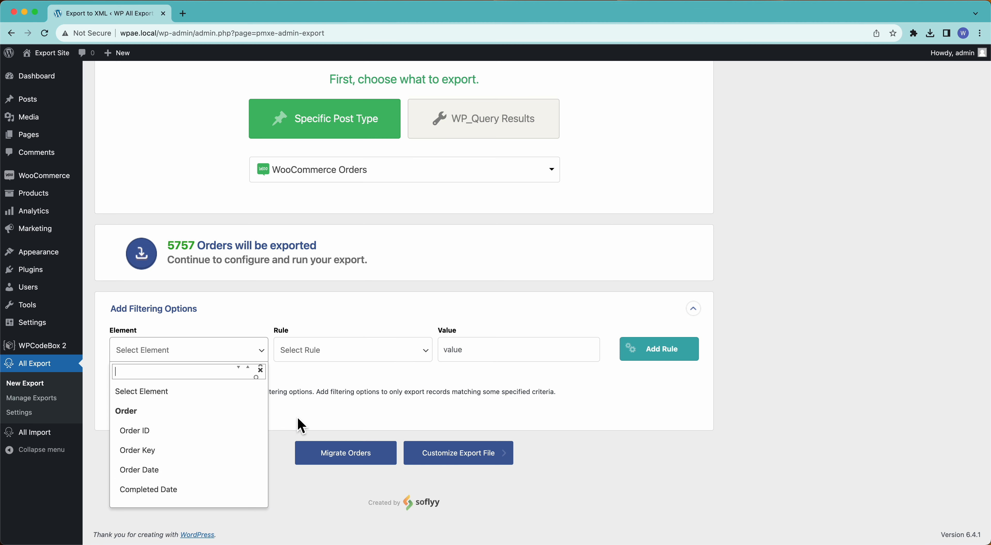
pyautogui.click(362, 419)
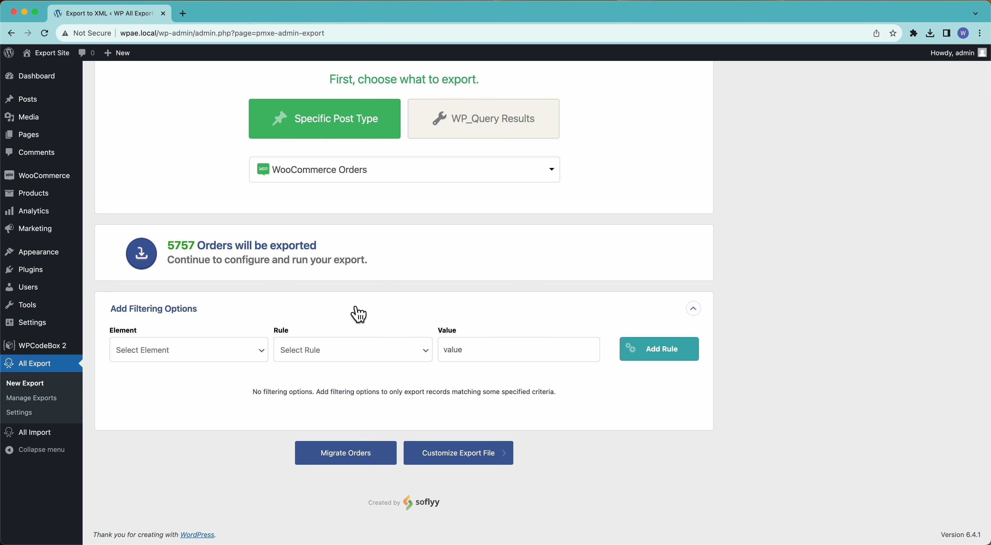
pyautogui.click(196, 314)
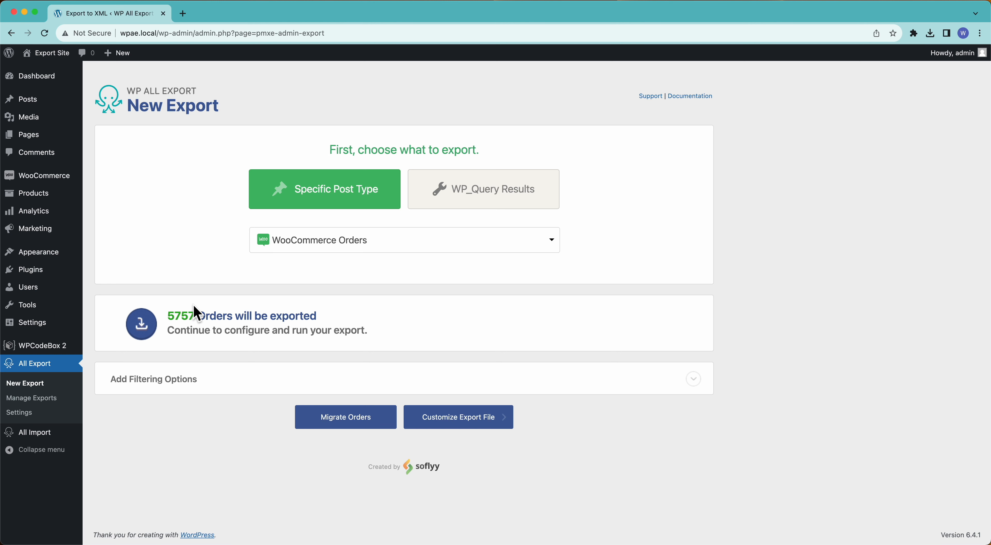
# Proceed to customizing the export file, add the Order Total field to the columns, and preview the first 10 orders
pyautogui.click(422, 430)
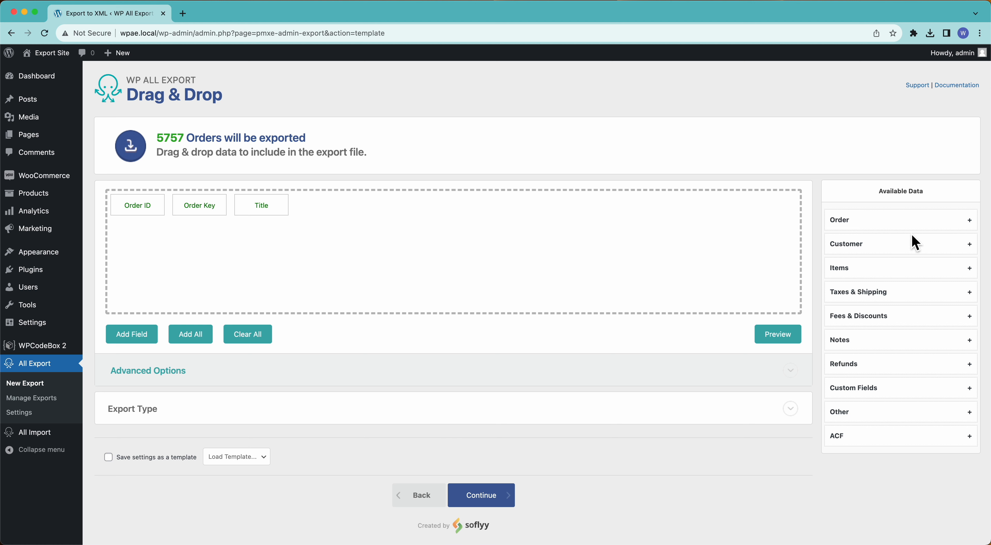
pyautogui.click(849, 223)
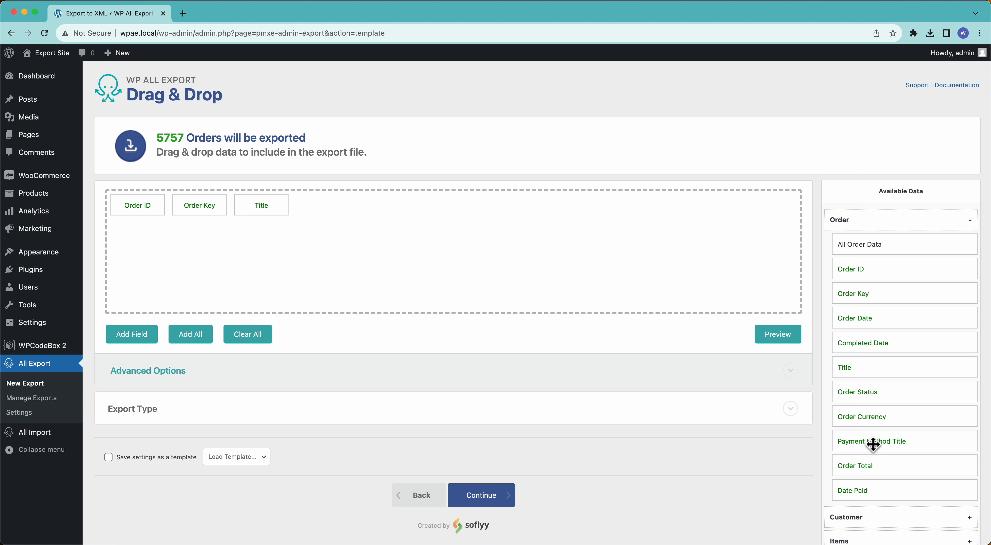
pyautogui.moveTo(872, 468); pyautogui.dragTo(659, 233)
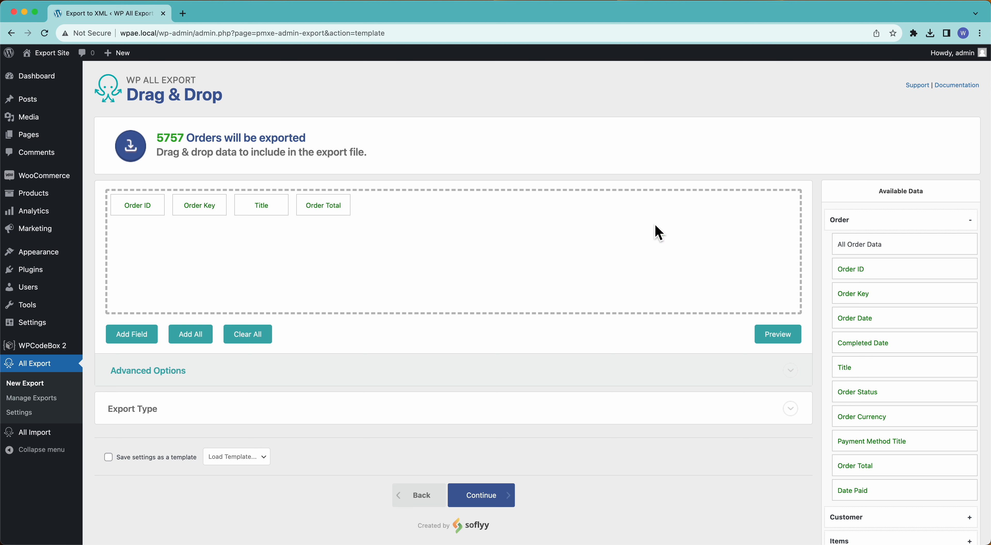
pyautogui.click(779, 342)
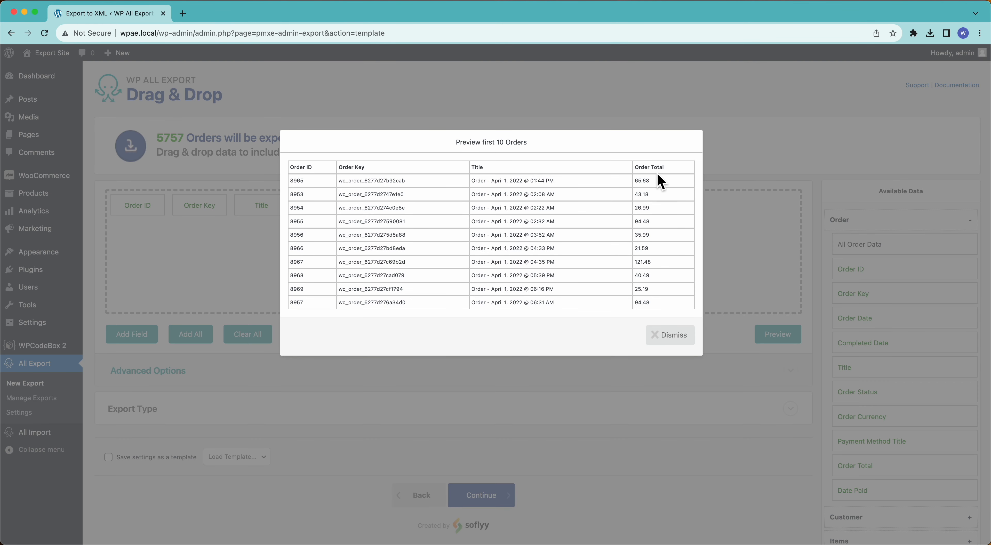
pyautogui.click(666, 337)
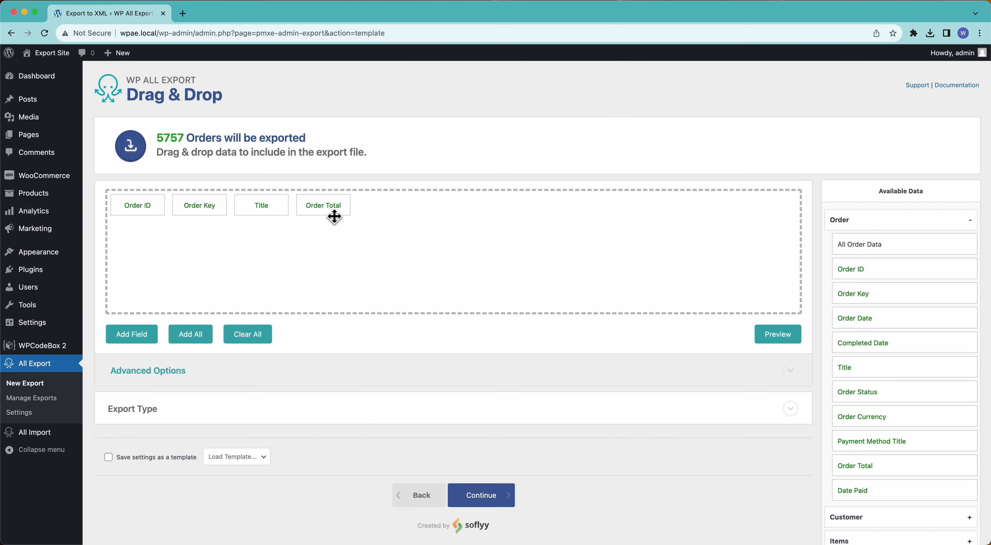
# Move the Title column after Order Total and rename the Order Key column to "Order"
pyautogui.moveTo(270, 214); pyautogui.dragTo(347, 215)
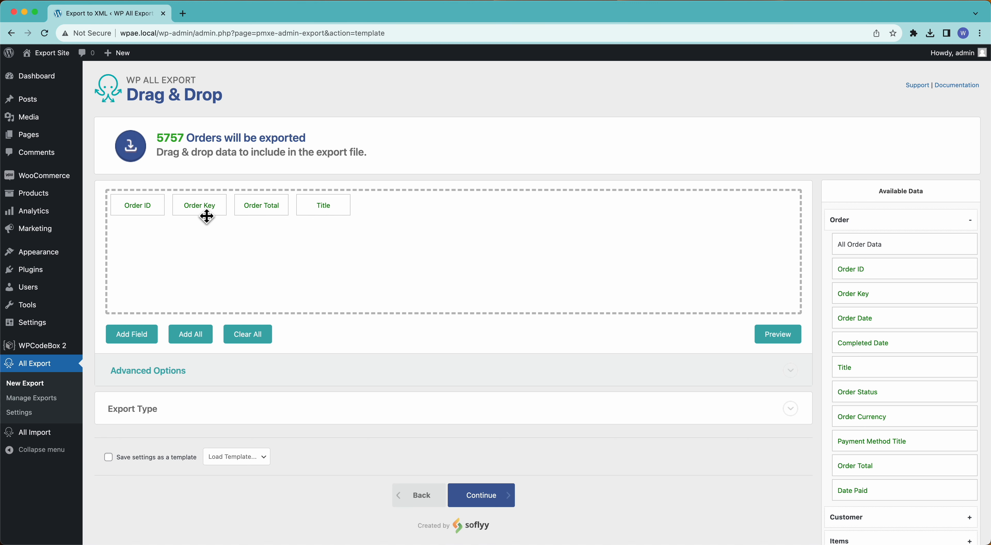
pyautogui.click(203, 208)
pyautogui.click(325, 144)
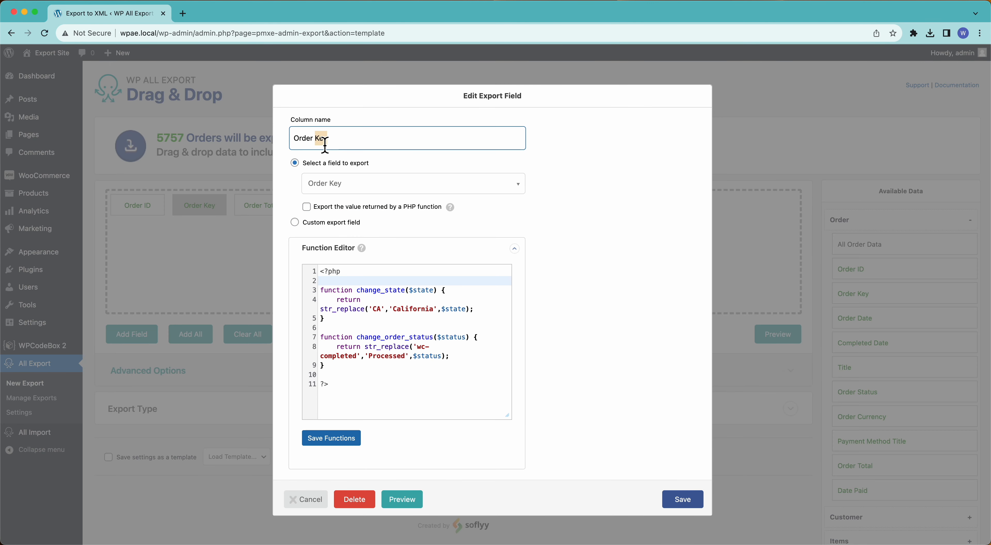
pyautogui.press('BackSpace')
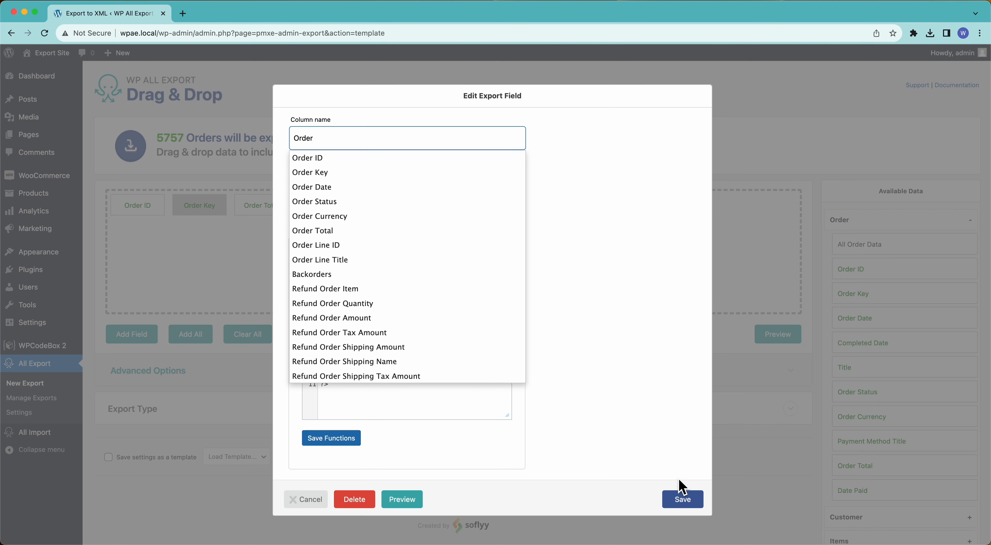
pyautogui.click(679, 499)
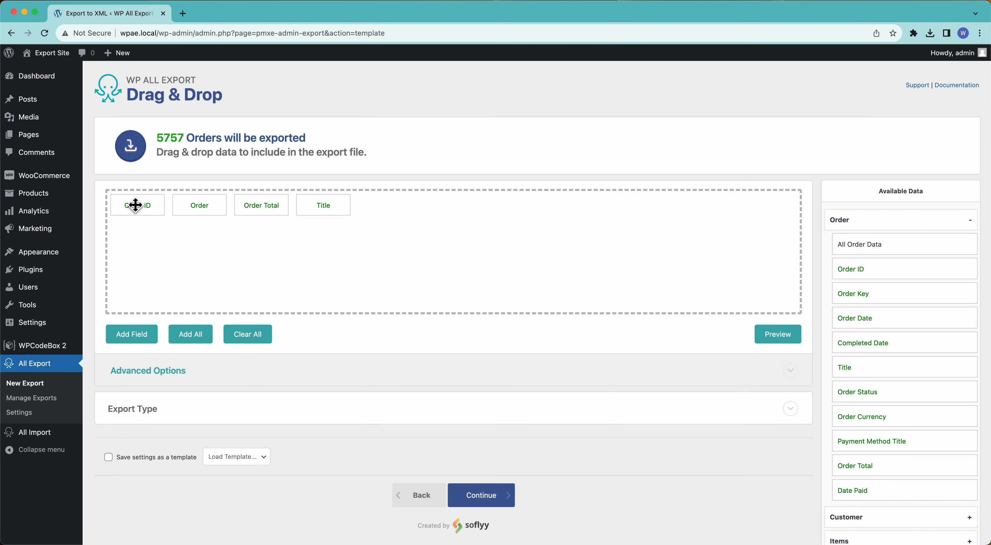
# Remove the Title column from the export layout and preview the first 10 orders
pyautogui.moveTo(339, 215); pyautogui.dragTo(353, 184)
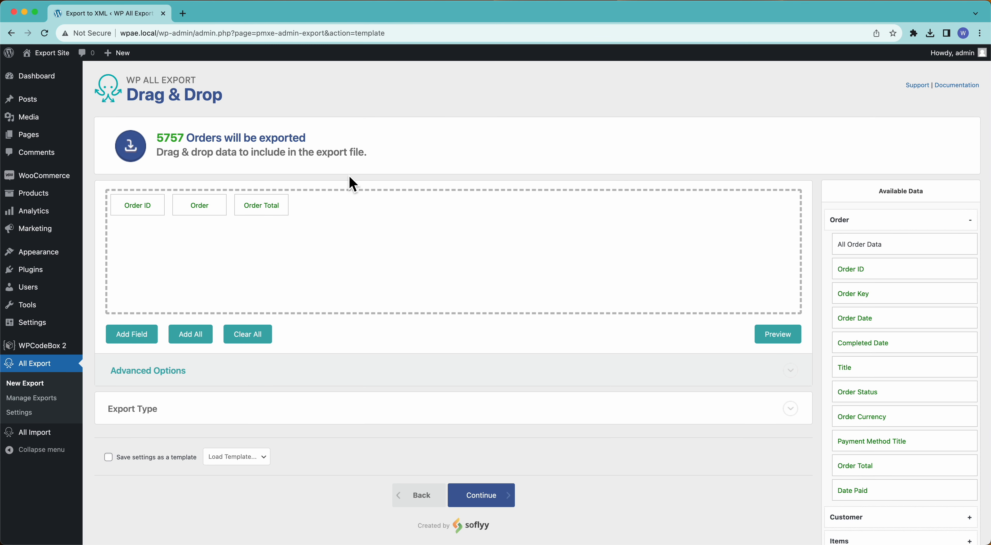
pyautogui.click(789, 338)
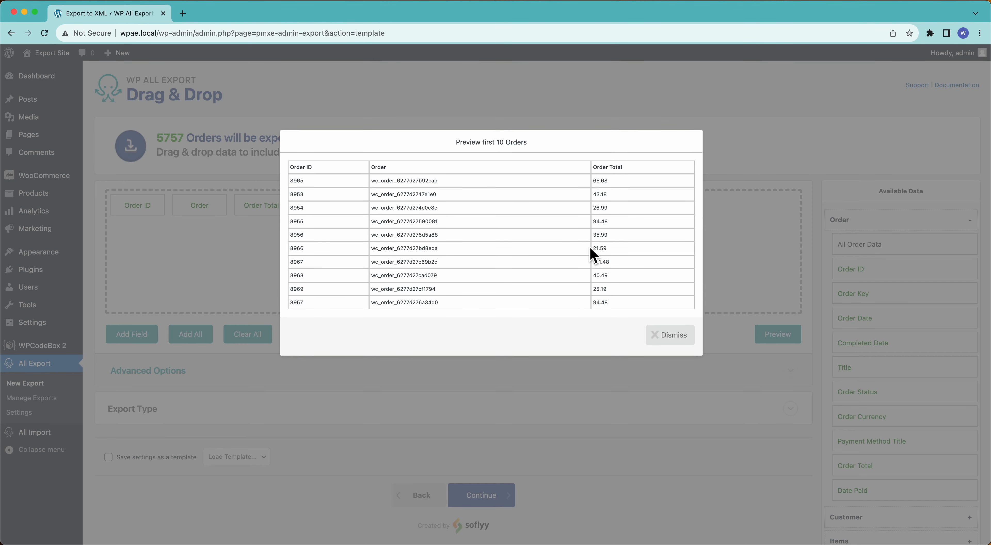
pyautogui.click(671, 339)
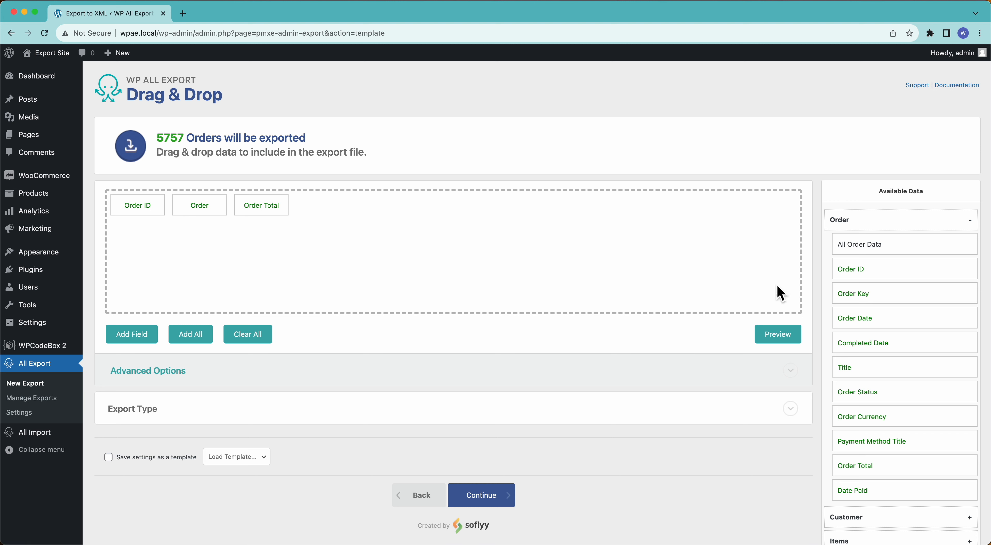
# Add the Billing First Name and Billing Last Name fields from the Customer data to the export columns
pyautogui.scroll(-1, 888, 393)
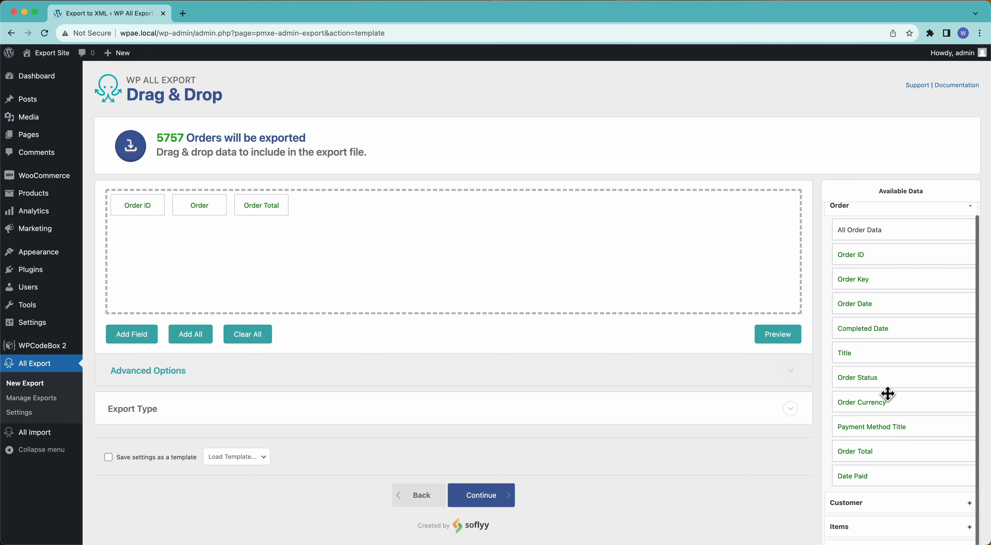
pyautogui.scroll(-5, 886, 443)
pyautogui.click(877, 431)
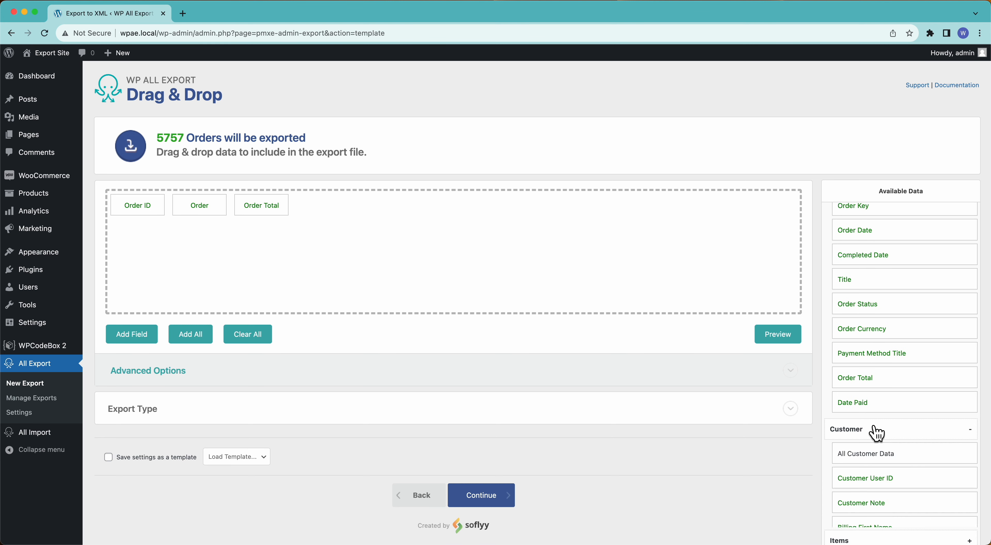
pyautogui.scroll(-10, 878, 432)
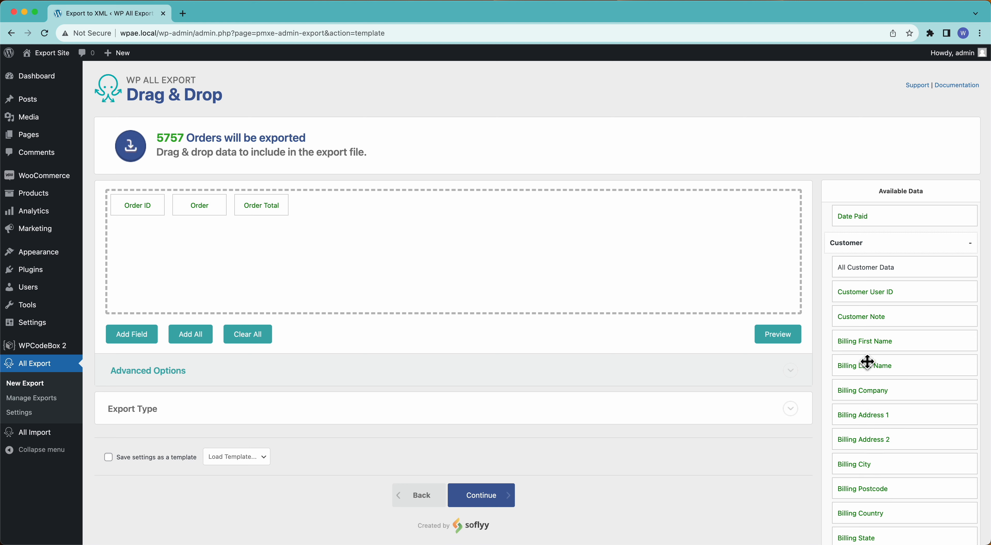
pyautogui.moveTo(873, 345); pyautogui.dragTo(684, 254)
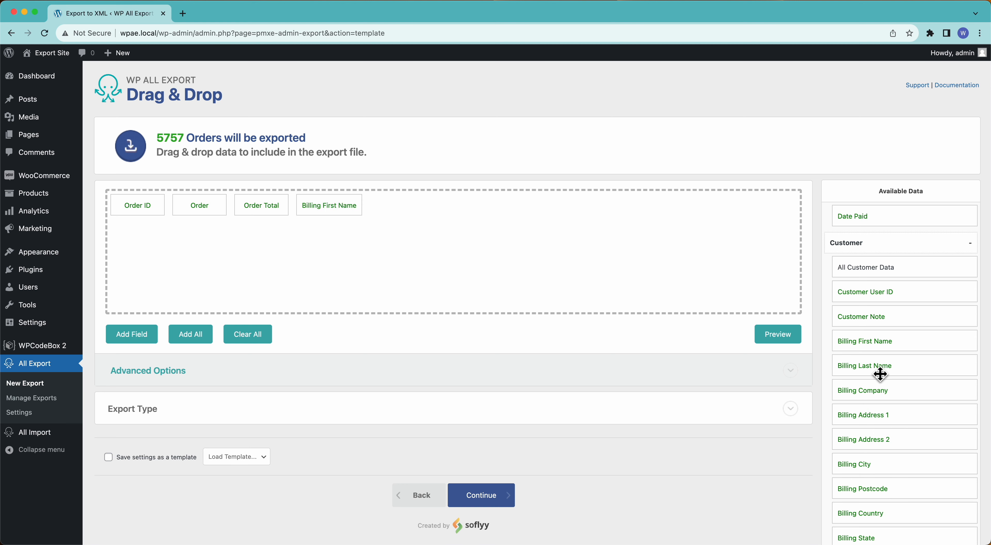
pyautogui.moveTo(890, 372); pyautogui.dragTo(676, 258)
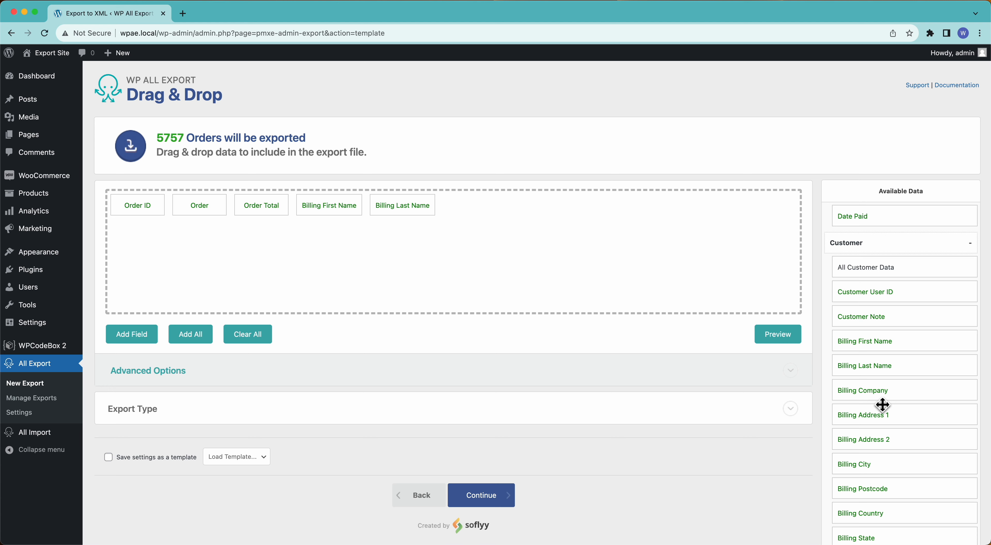
# Examine the Items fields and their Product Data fields available for the export
pyautogui.scroll(-8, 881, 404)
pyautogui.scroll(-12, 871, 393)
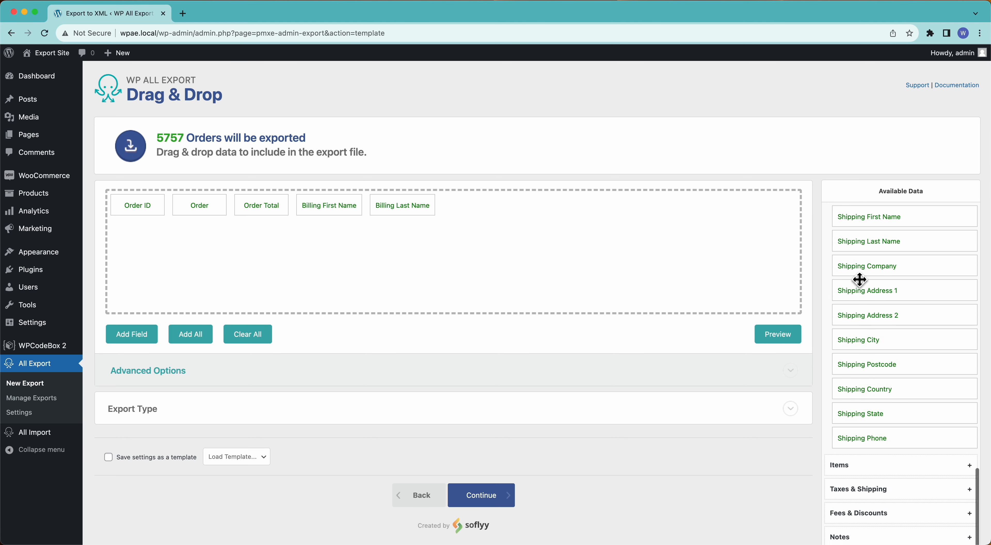
pyautogui.click(866, 454)
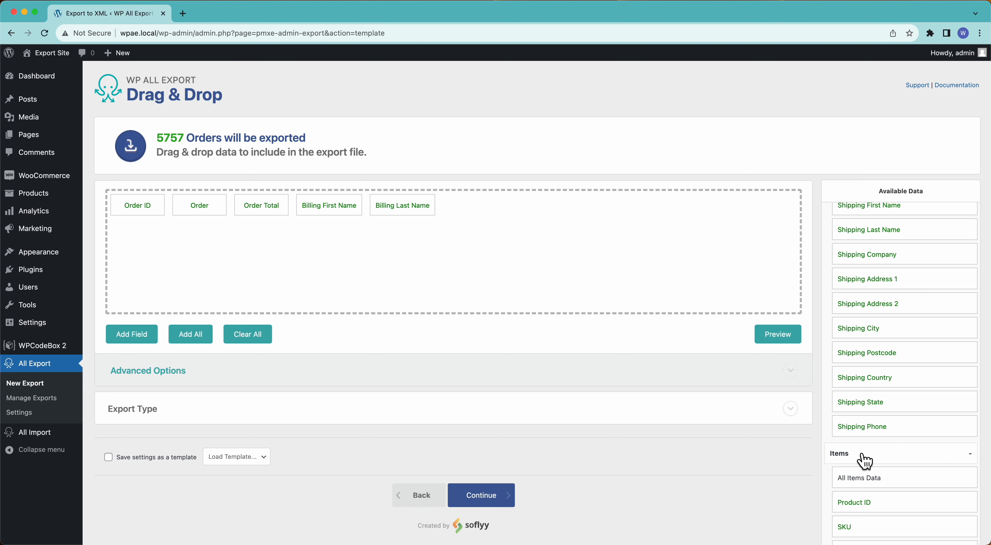
pyautogui.scroll(-12, 864, 456)
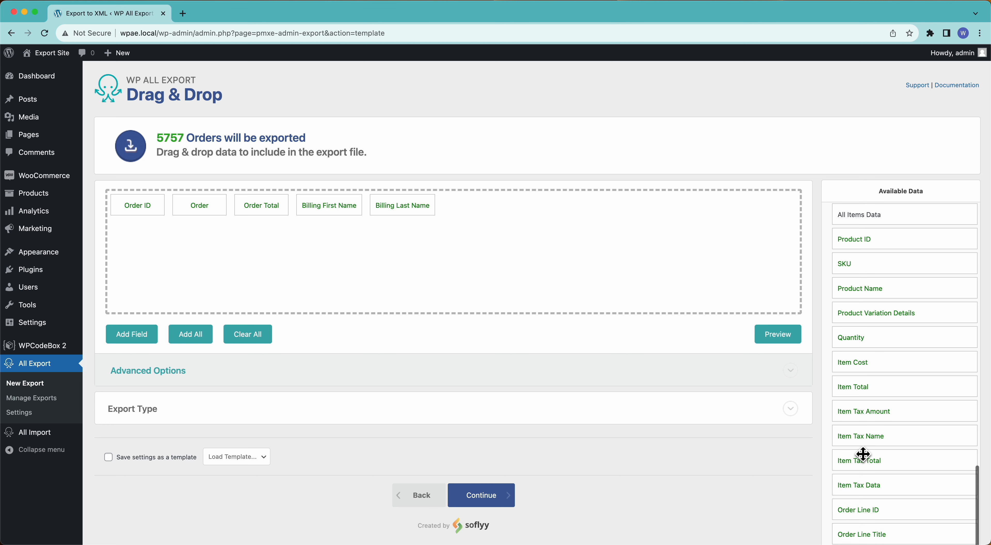
pyautogui.scroll(-2, 863, 424)
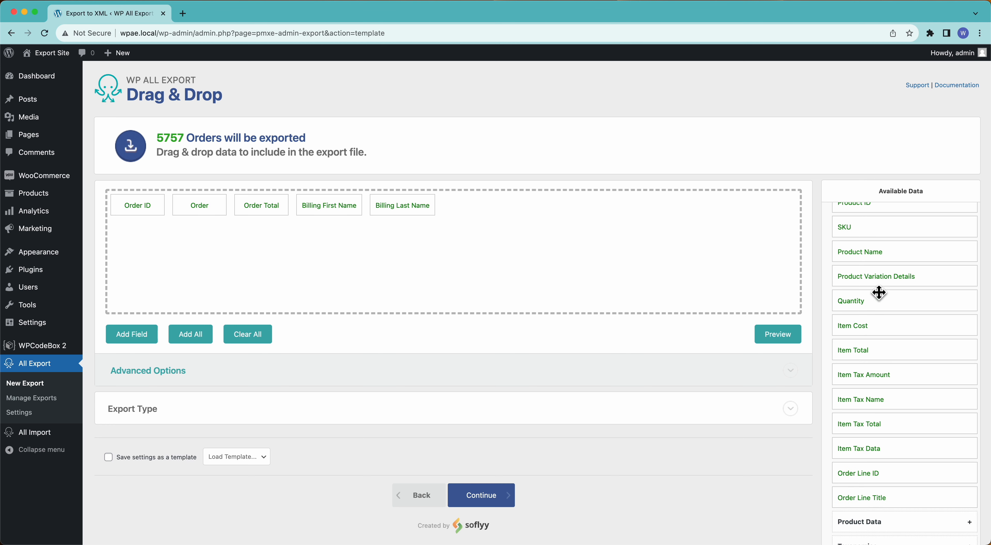
pyautogui.scroll(-4, 879, 475)
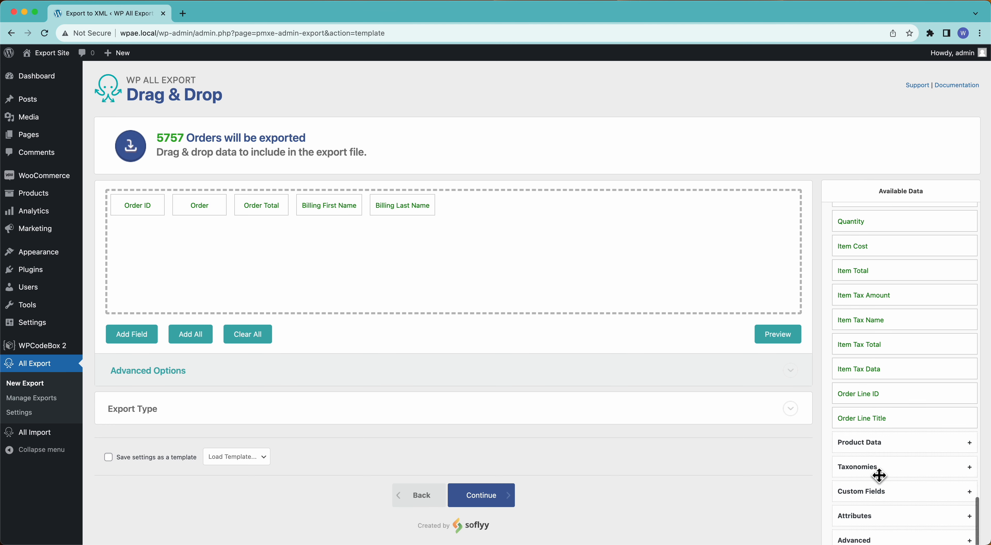
pyautogui.click(884, 435)
pyautogui.scroll(-8, 885, 381)
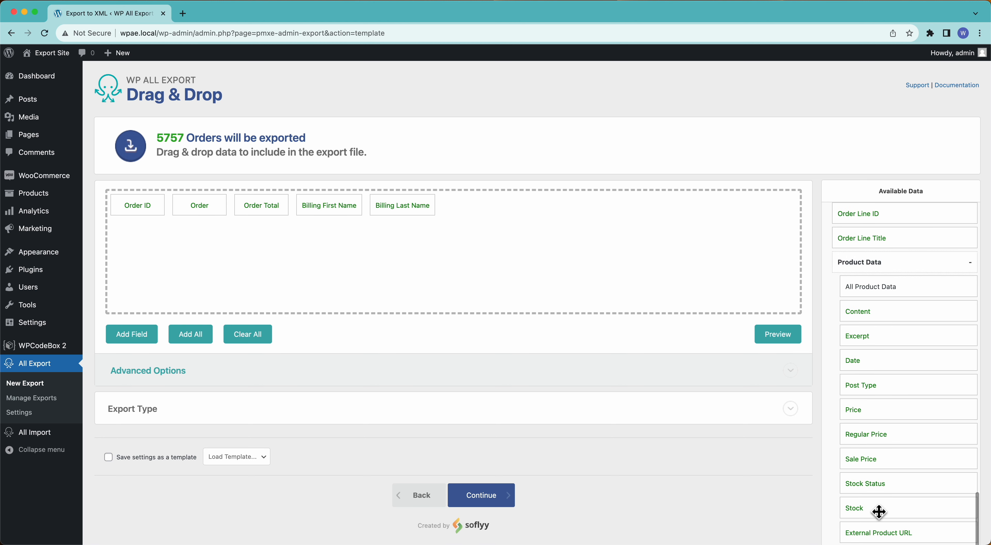
pyautogui.scroll(-1, 881, 511)
pyautogui.scroll(-8, 867, 419)
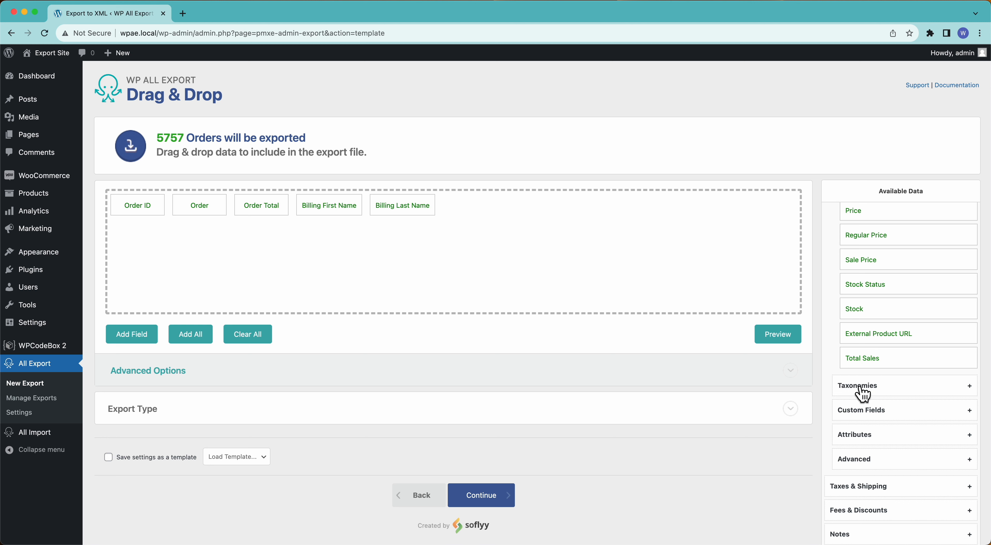
# Examine the product Taxonomies and Custom Fields available under the Items data
pyautogui.click(864, 393)
pyautogui.scroll(-3, 870, 393)
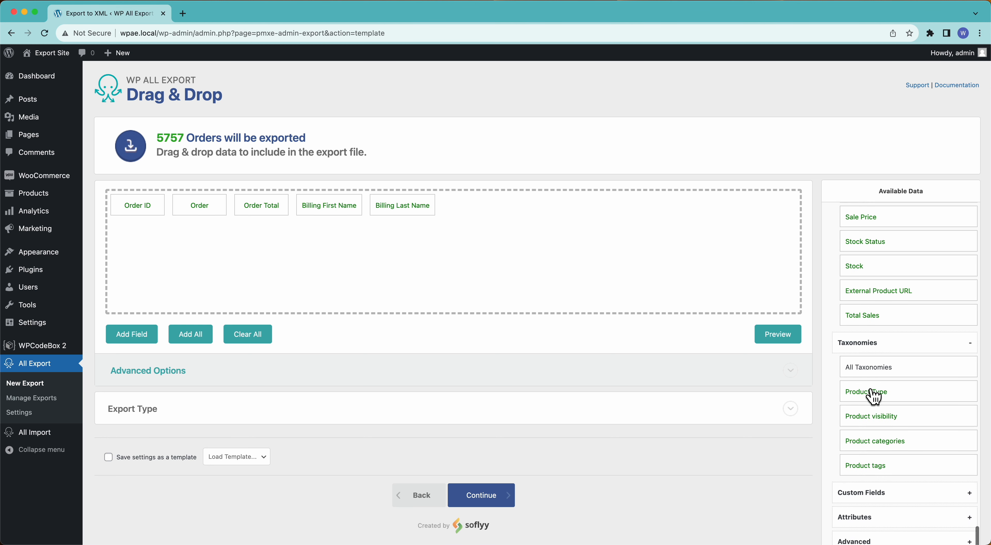
pyautogui.scroll(-3, 886, 435)
pyautogui.click(881, 405)
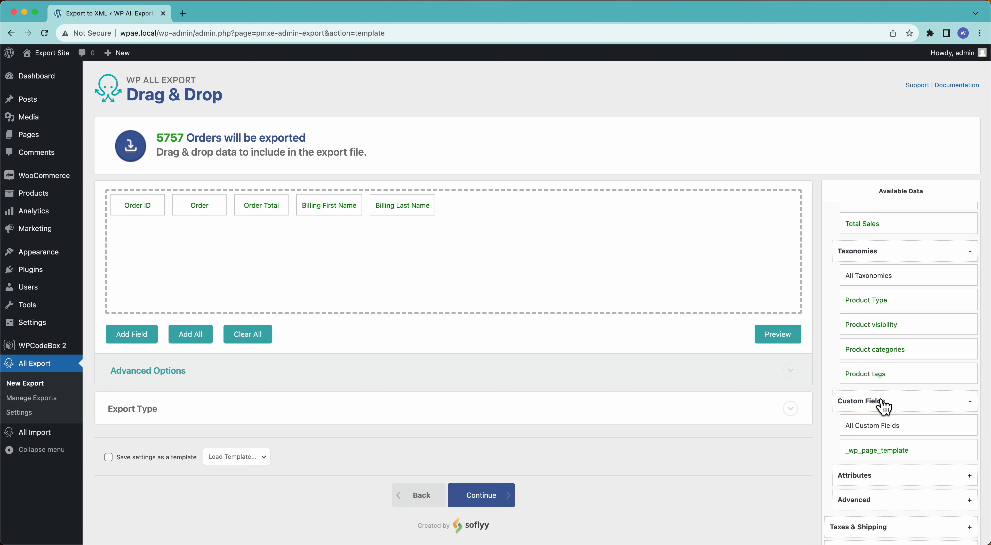
pyautogui.scroll(-4, 883, 406)
pyautogui.scroll(-1, 884, 407)
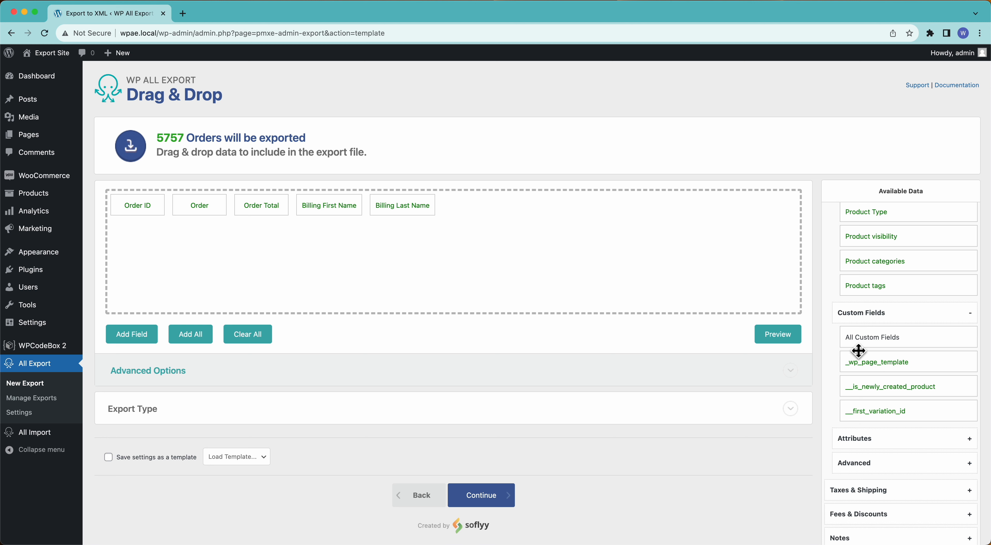
pyautogui.scroll(-1, 858, 351)
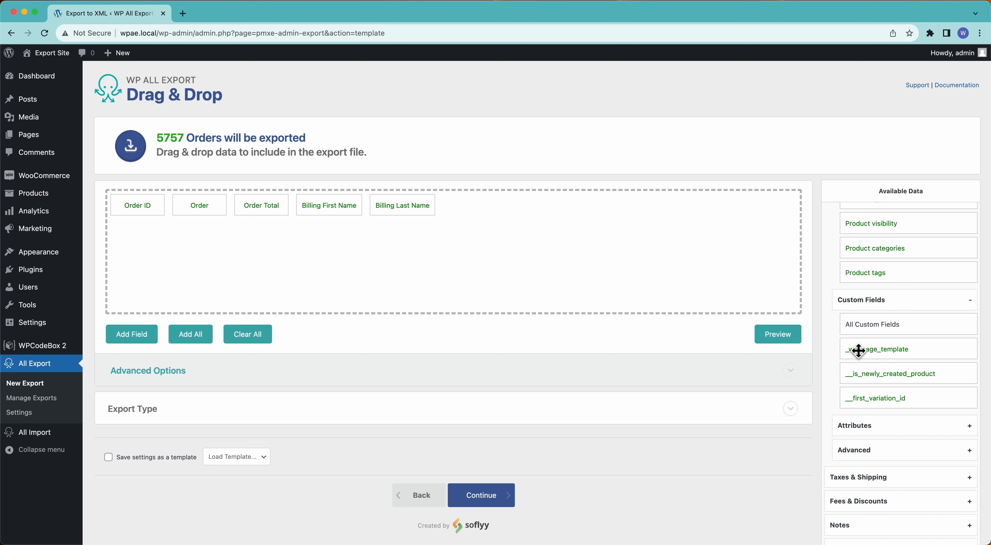
# Add the Product Color and Product Size fields from the item Attributes to the export columns
pyautogui.click(875, 426)
pyautogui.scroll(-3, 875, 431)
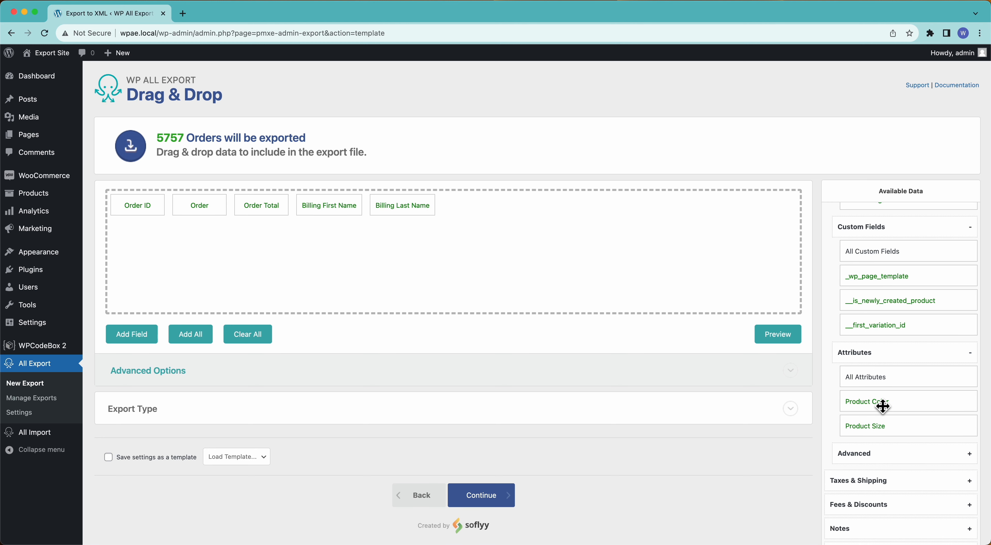
pyautogui.moveTo(881, 405); pyautogui.dragTo(678, 231)
pyautogui.moveTo(857, 426); pyautogui.dragTo(679, 250)
# Examine the Advanced product fields available under the Items data
pyautogui.click(889, 456)
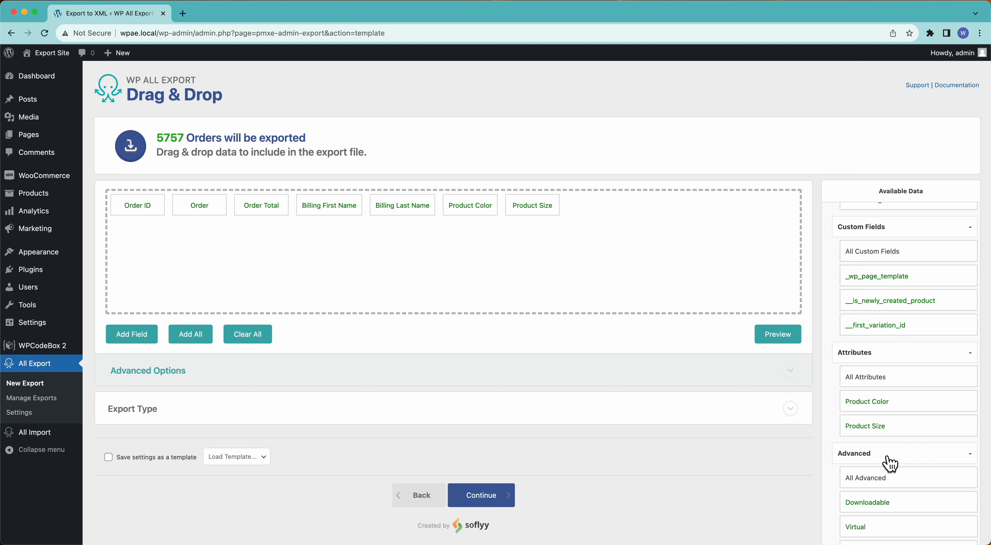
pyautogui.scroll(-5, 889, 457)
pyautogui.scroll(-2, 889, 457)
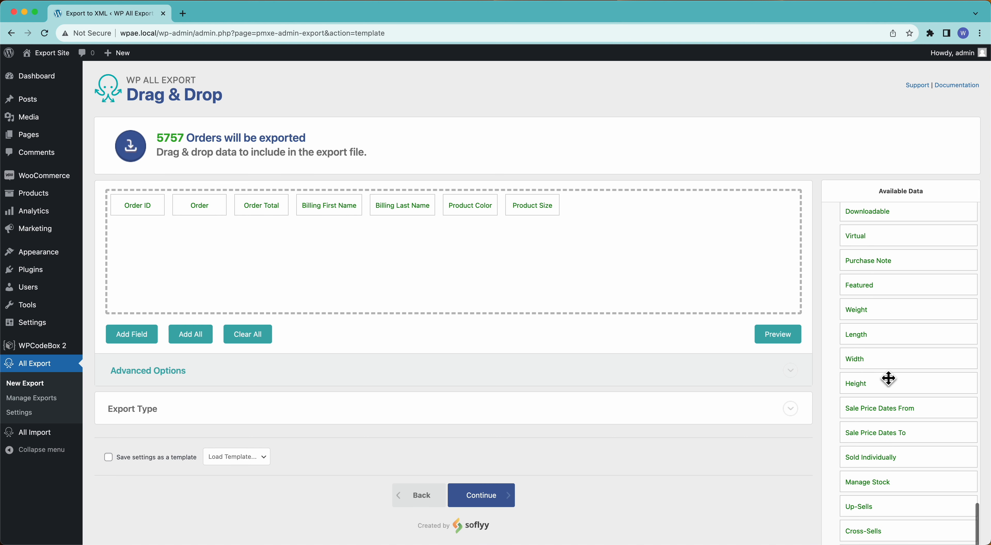
pyautogui.scroll(-10, 887, 387)
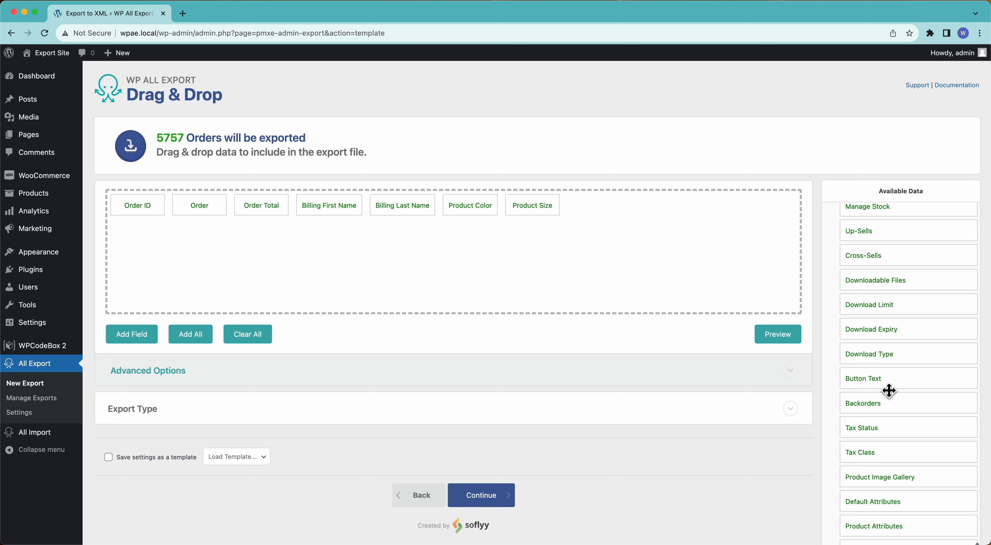
pyautogui.scroll(-6, 889, 385)
pyautogui.scroll(-1, 896, 431)
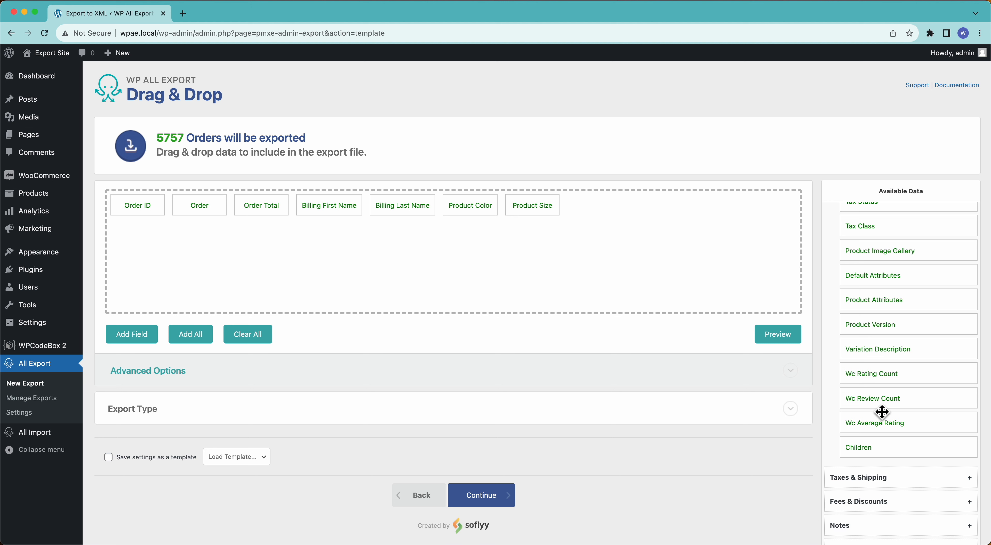
# Examine the available Taxes & Shipping, Fees & Discounts and Notes fields, and return to the Order data
pyautogui.click(879, 479)
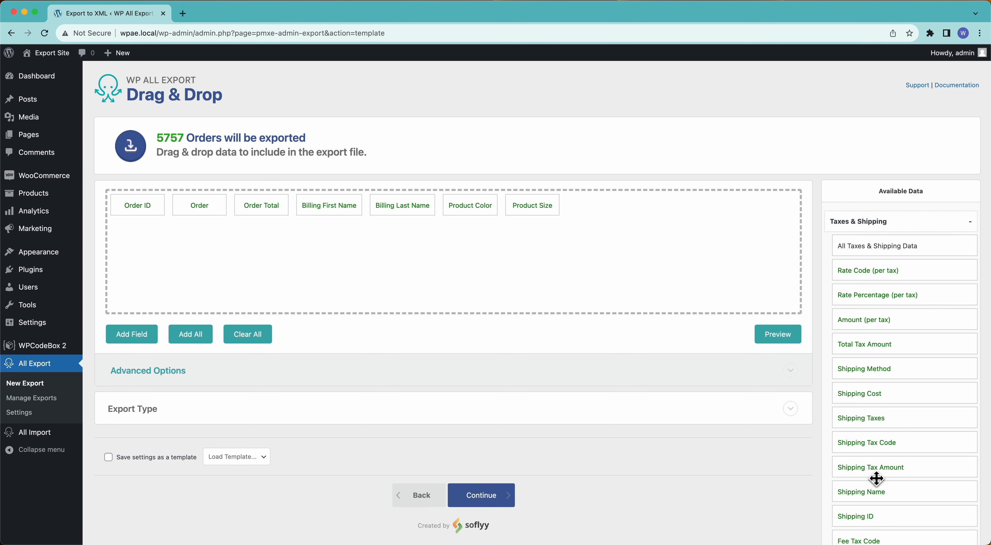
pyautogui.scroll(-3, 877, 479)
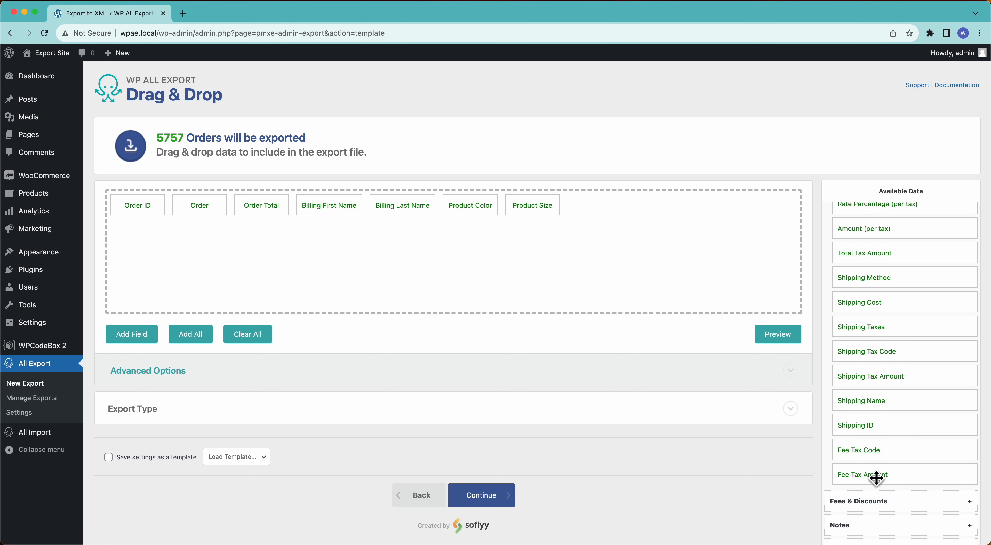
pyautogui.click(878, 502)
pyautogui.scroll(-5, 878, 504)
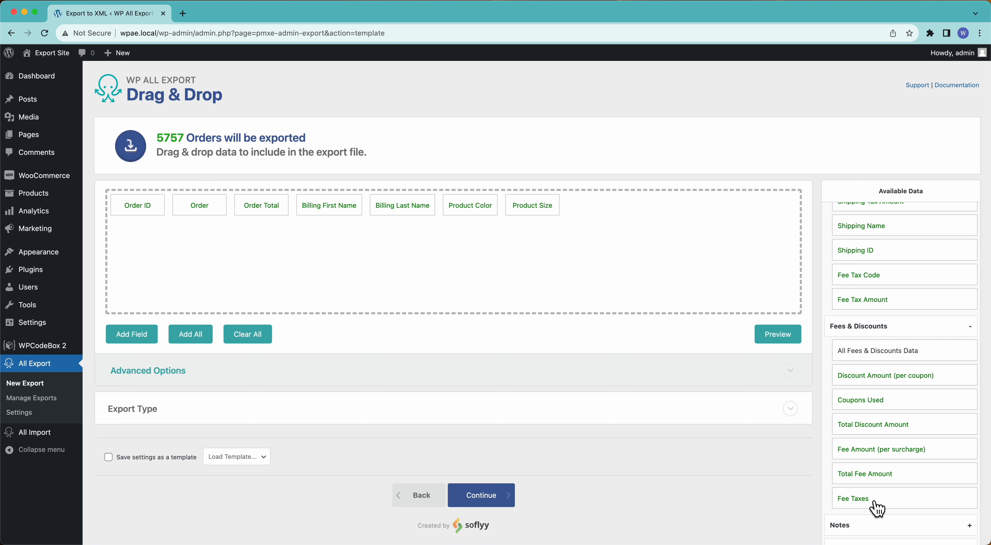
pyautogui.click(869, 526)
pyautogui.scroll(-4, 870, 525)
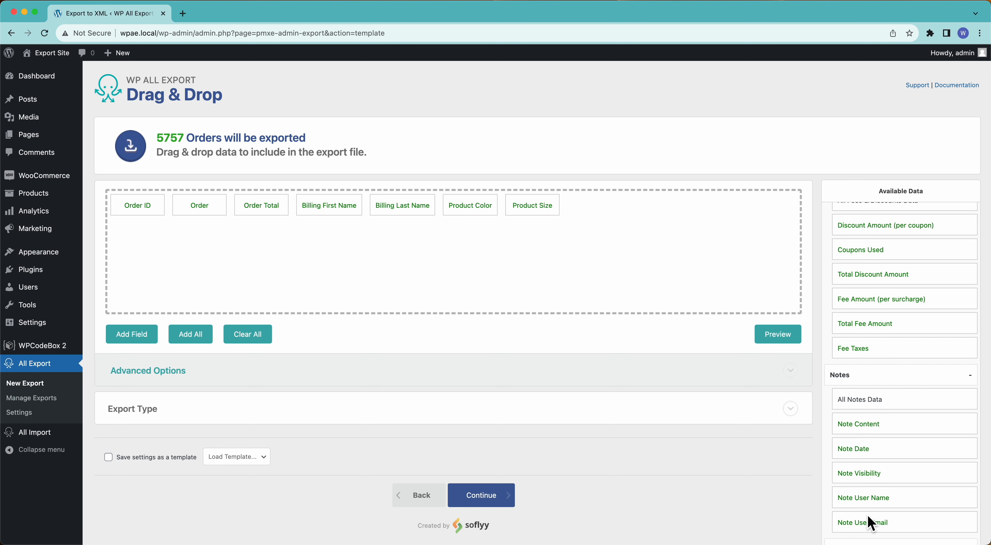
pyautogui.scroll(20, 868, 516)
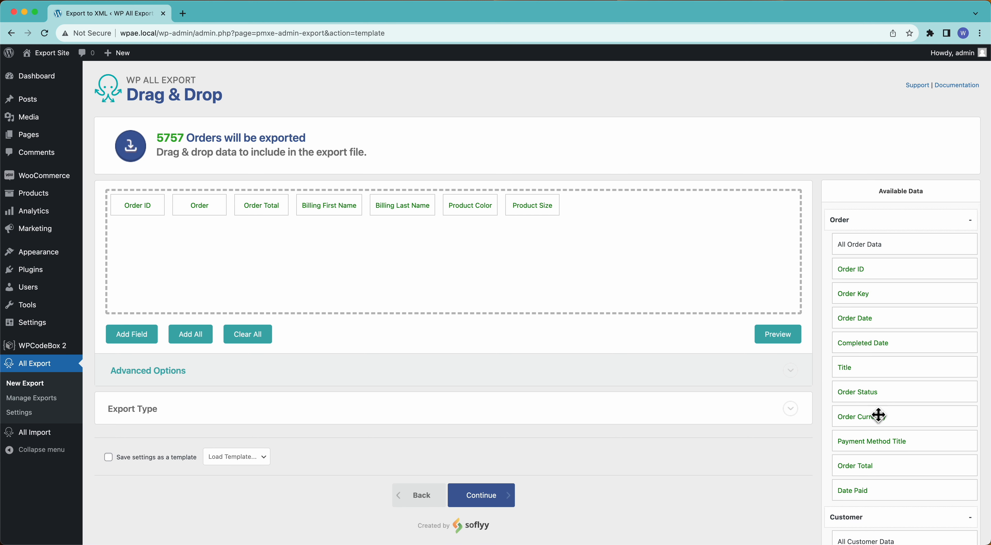
# Add a new Product Name field to the export columns and preview the first 10 orders
pyautogui.click(147, 345)
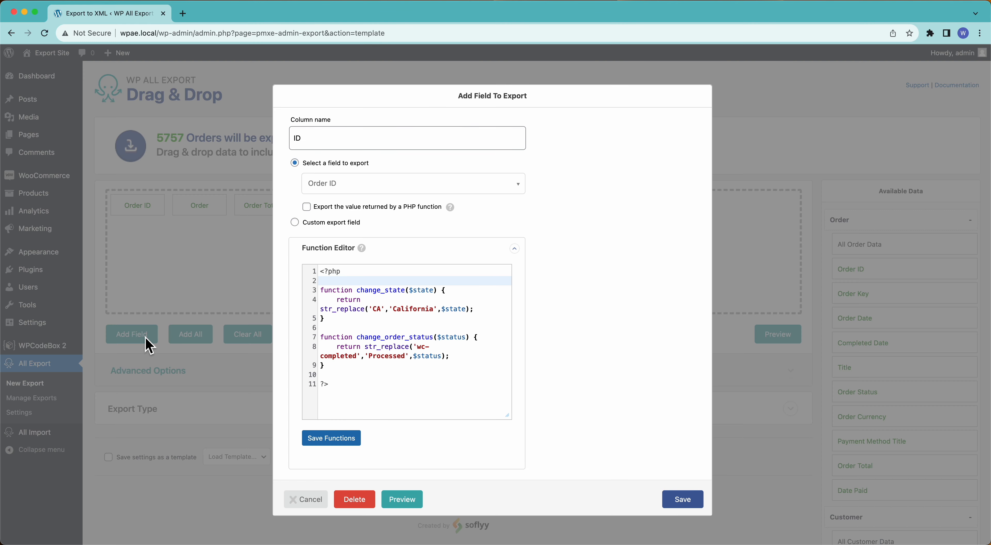
pyautogui.click(346, 185)
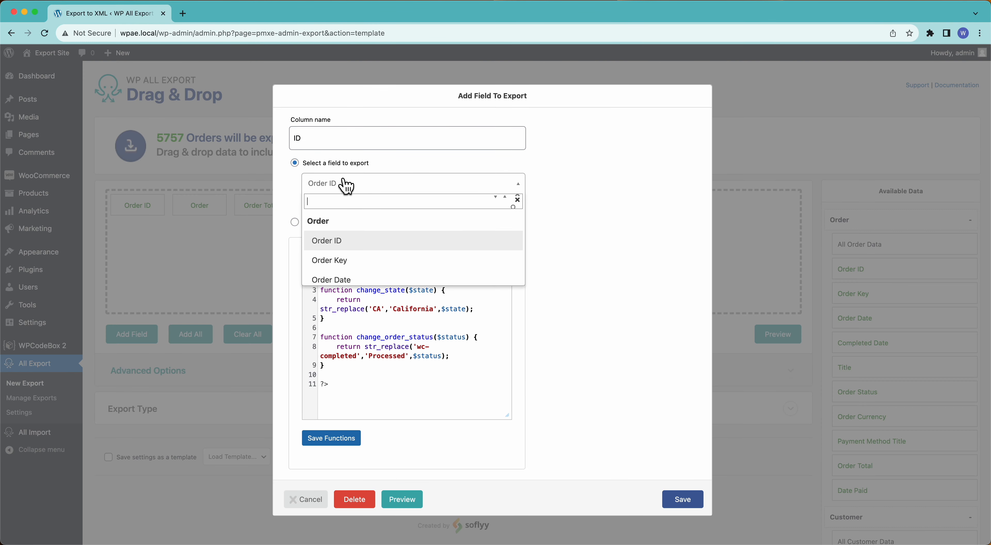
pyautogui.write('product')
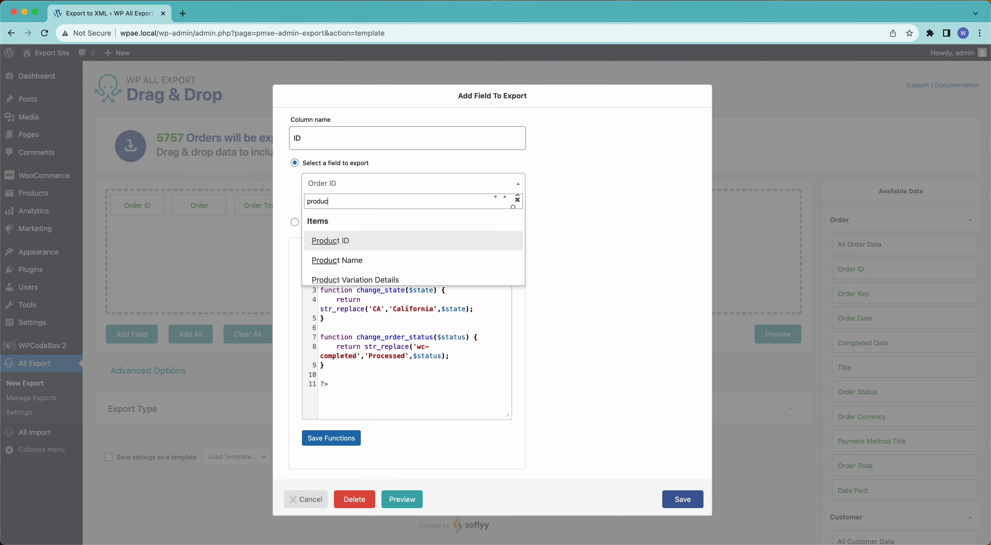
pyautogui.scroll(-1, 356, 265)
pyautogui.click(353, 259)
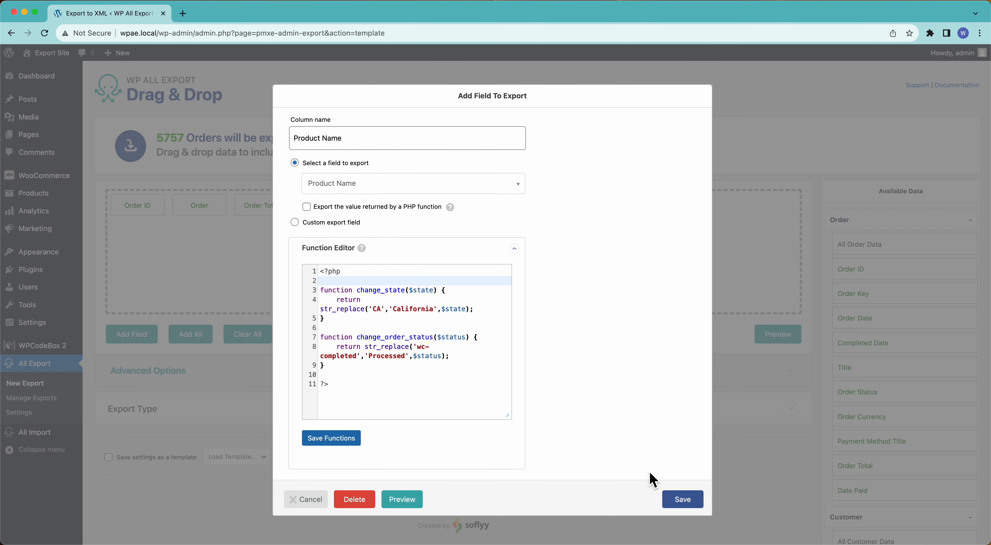
pyautogui.click(675, 506)
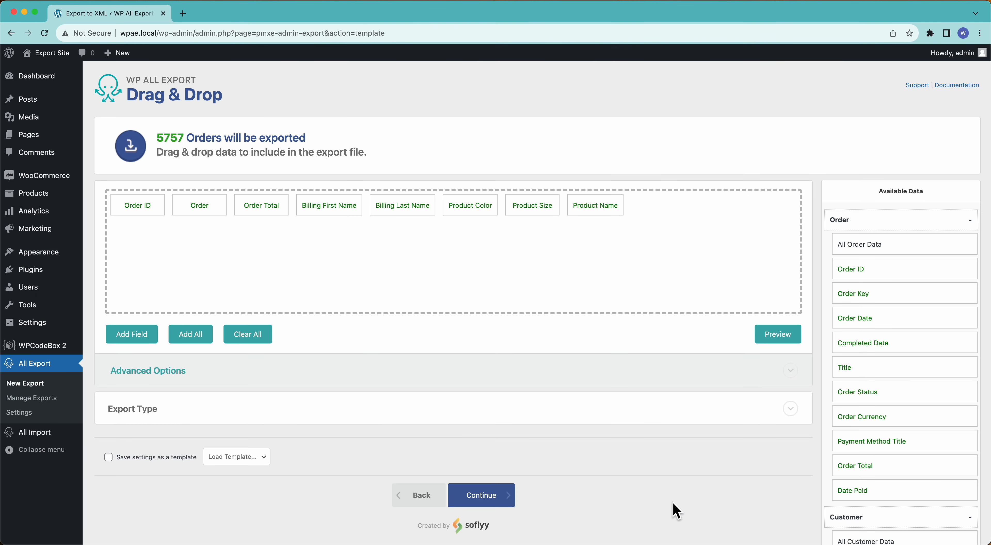
pyautogui.click(783, 341)
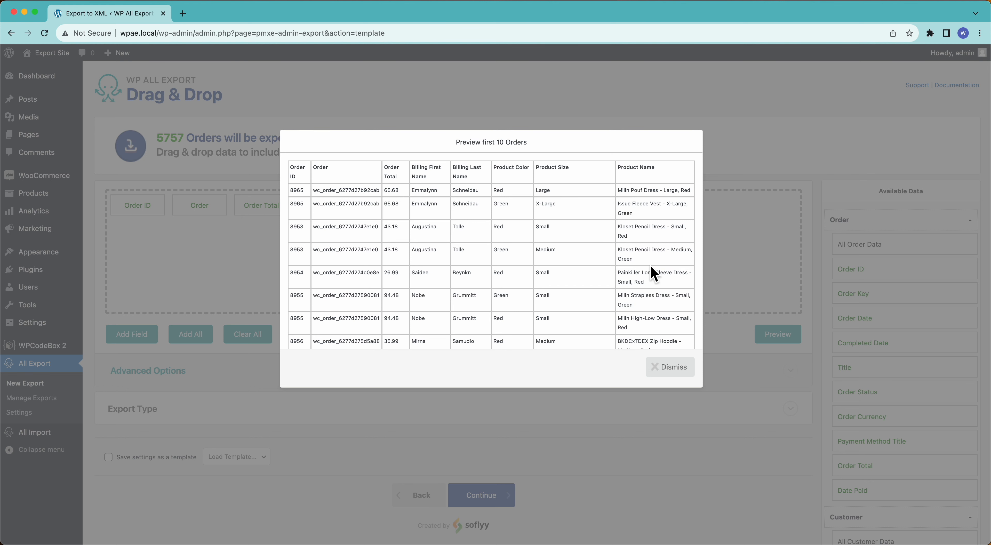
pyautogui.click(667, 367)
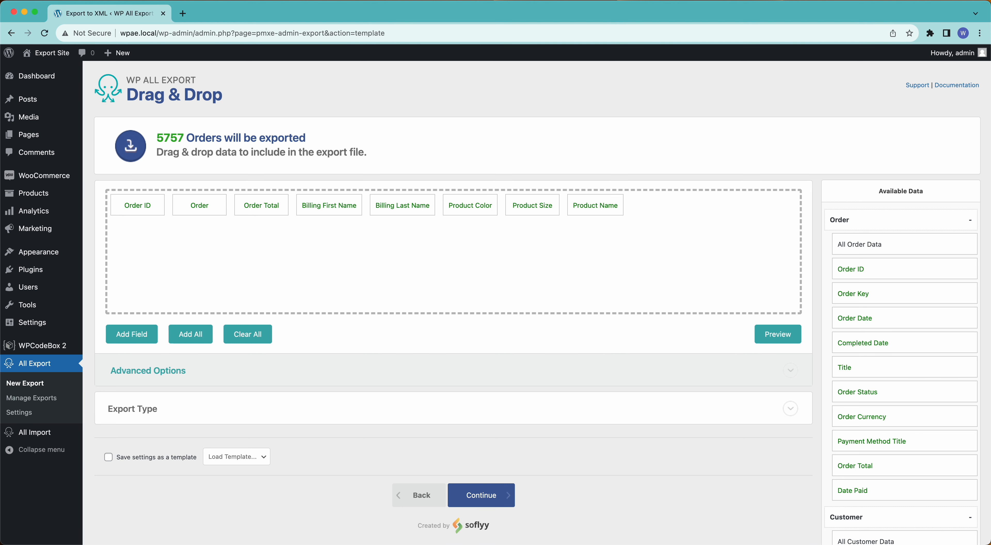
# Preview the first 10 orders with "Display each product in its own row" turned off, and turn that advanced option back on
pyautogui.click(137, 374)
pyautogui.scroll(-3, 137, 373)
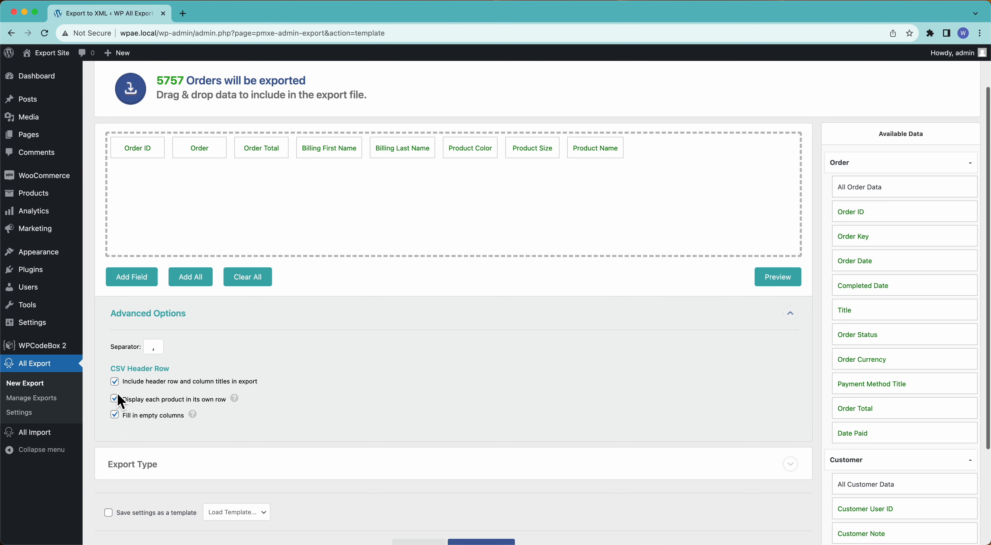
pyautogui.click(199, 406)
pyautogui.click(766, 282)
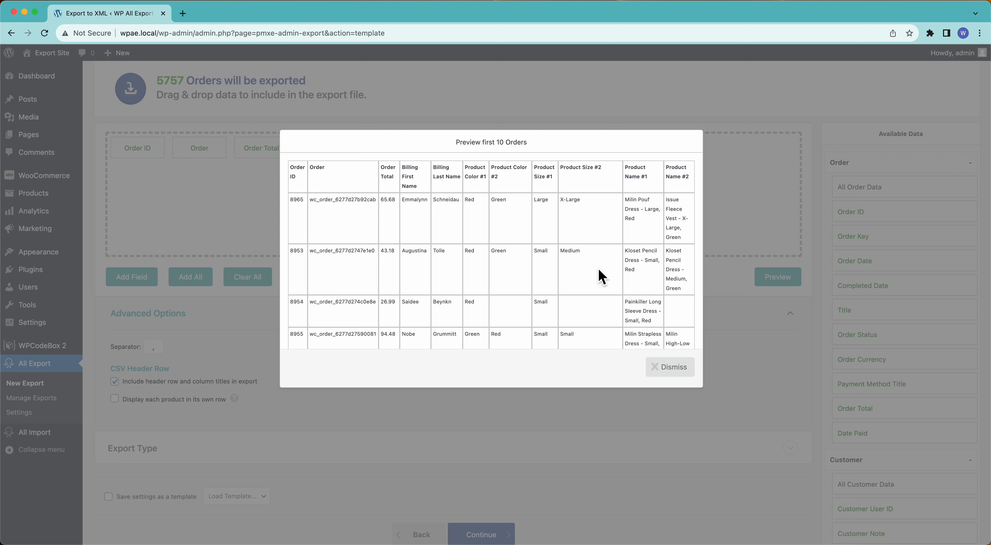
pyautogui.click(677, 367)
pyautogui.click(114, 399)
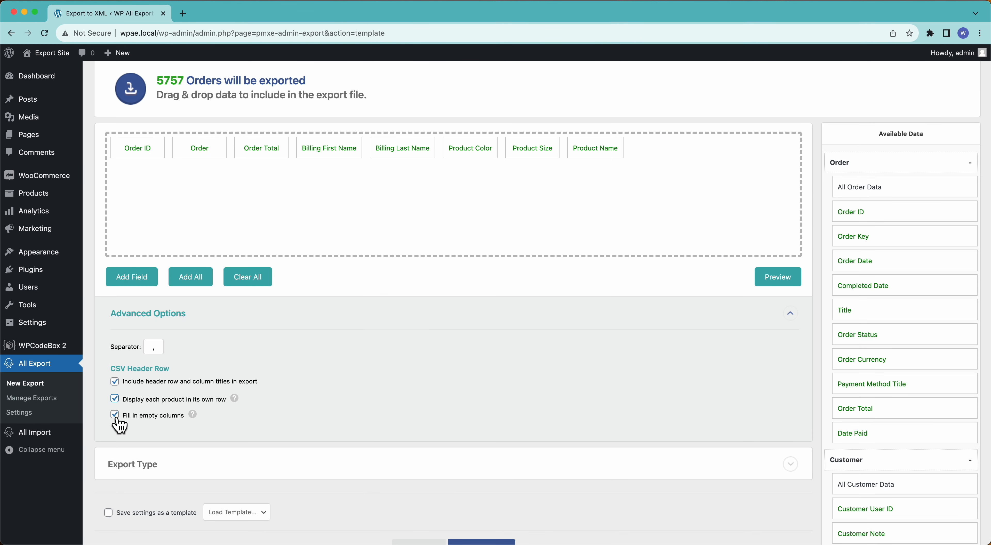
# Turn off "Fill in empty columns" in the advanced options and preview the first 10 orders
pyautogui.click(115, 415)
pyautogui.click(778, 279)
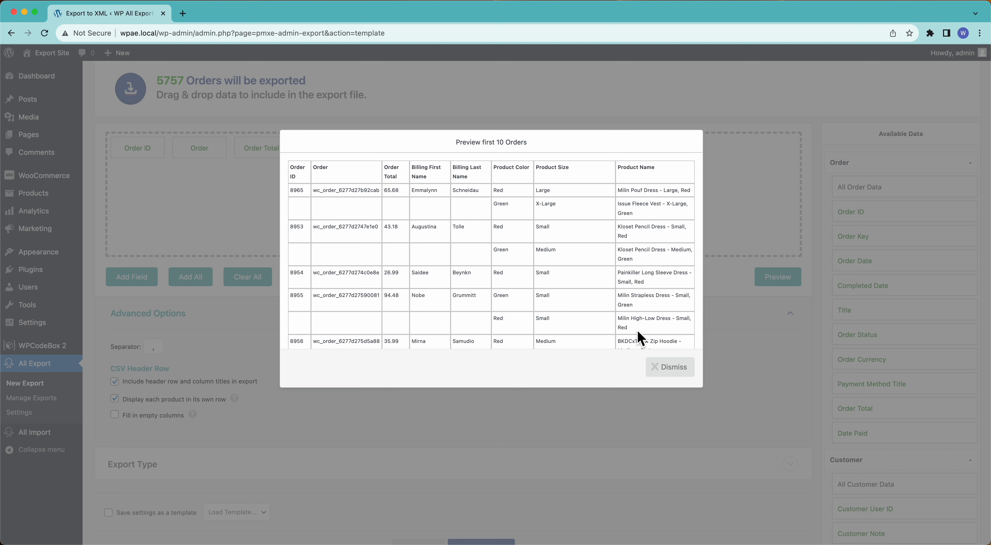
pyautogui.click(656, 371)
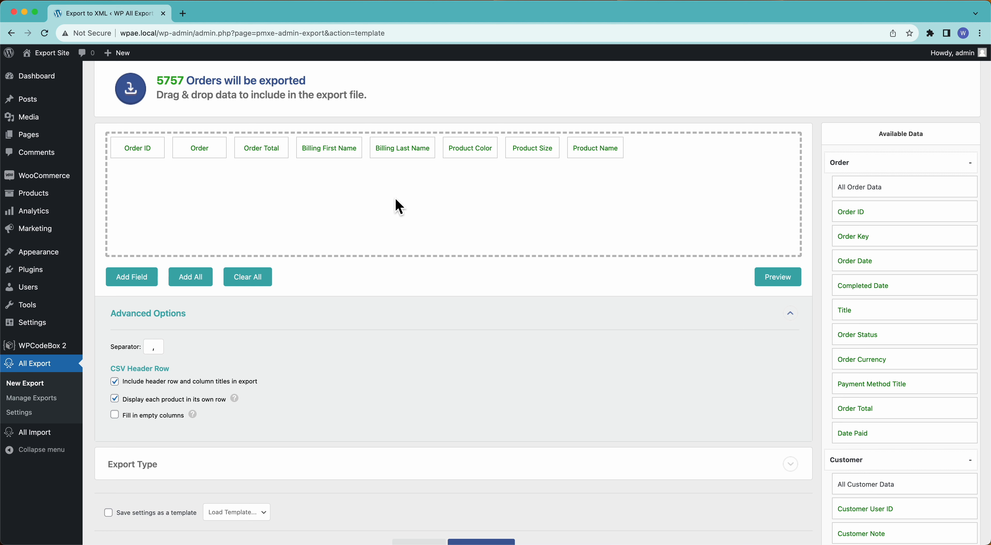
# Add a custom export field named "Name" that combines {Billing First Name} and {Billing Last Name}, separated by a space
pyautogui.click(143, 284)
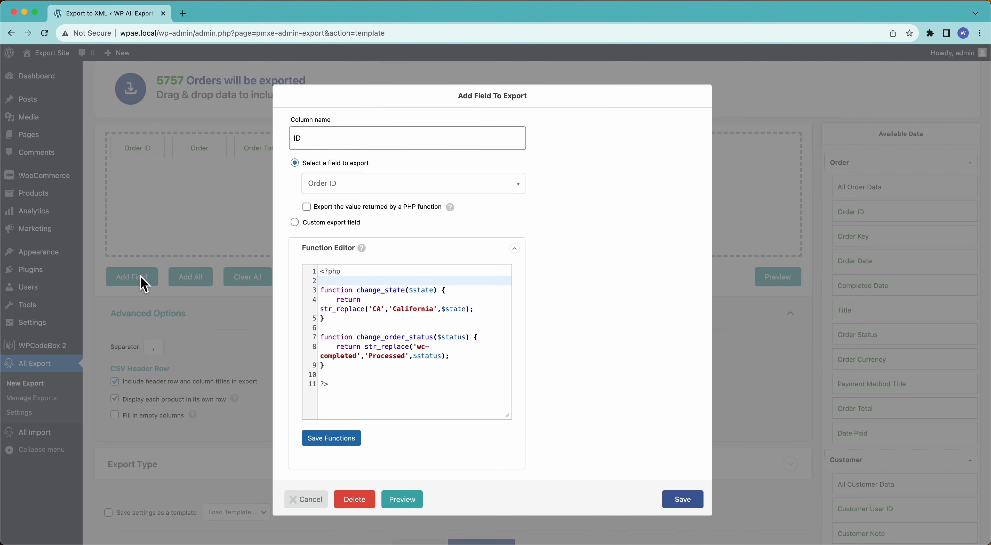
pyautogui.click(295, 223)
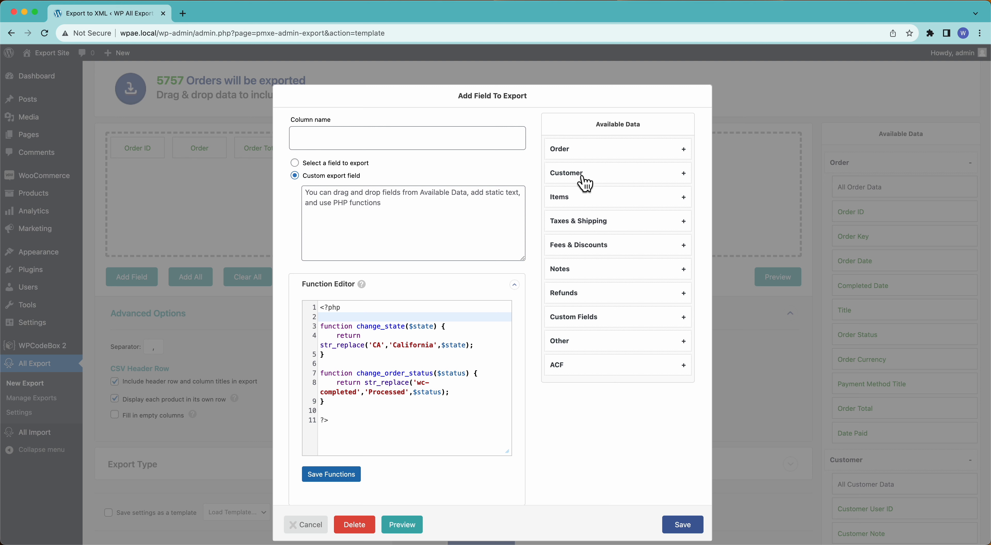
pyautogui.click(585, 177)
pyautogui.moveTo(593, 250); pyautogui.dragTo(397, 209)
pyautogui.moveTo(567, 275); pyautogui.dragTo(454, 218)
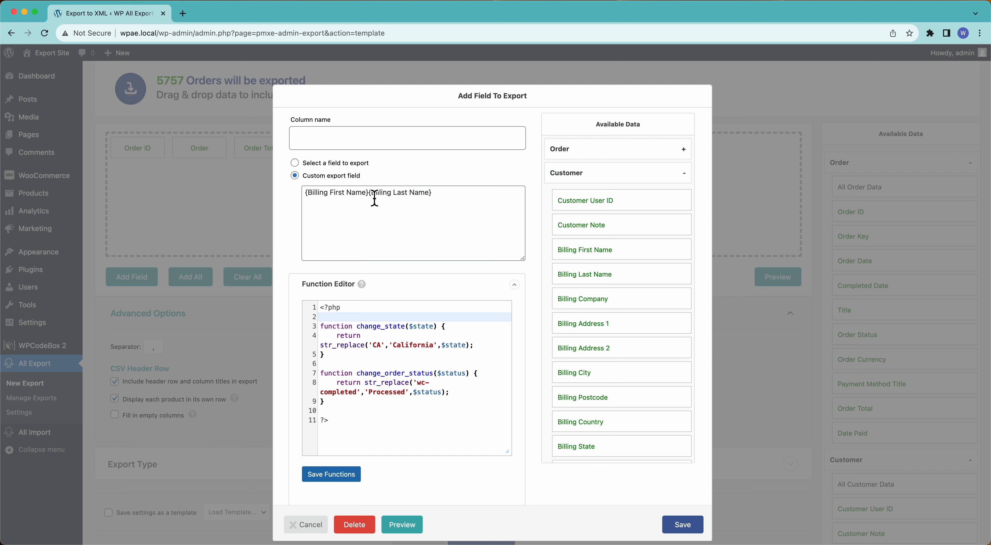
pyautogui.click(369, 193)
pyautogui.click(341, 142)
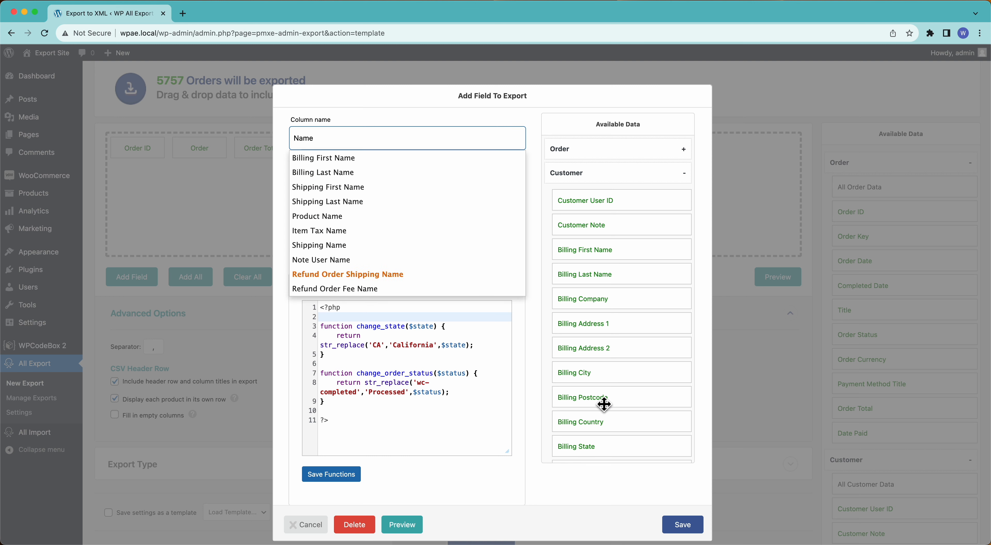
pyautogui.click(673, 520)
pyautogui.click(675, 524)
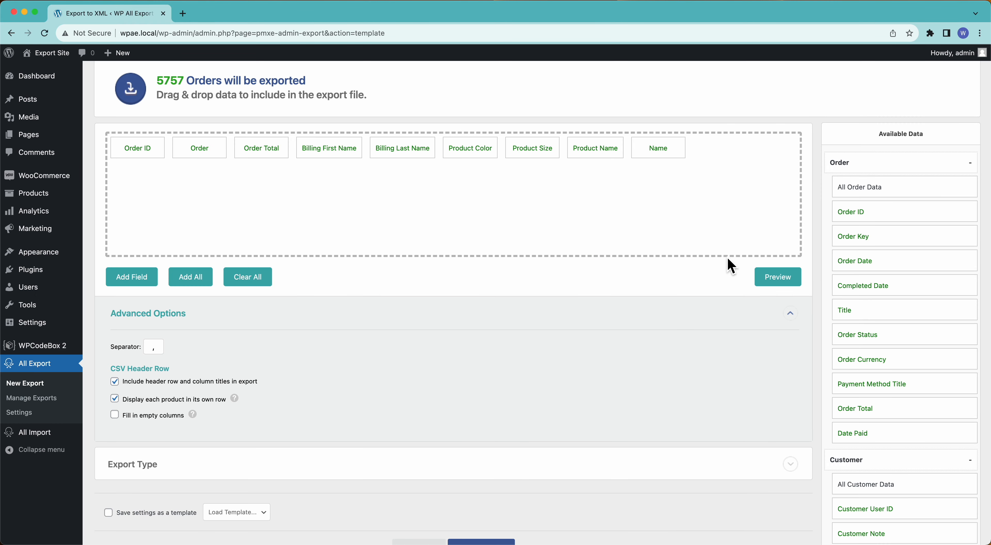
# Preview the first 10 orders, and remove the separate Billing First Name and Billing Last Name columns from the export
pyautogui.click(778, 280)
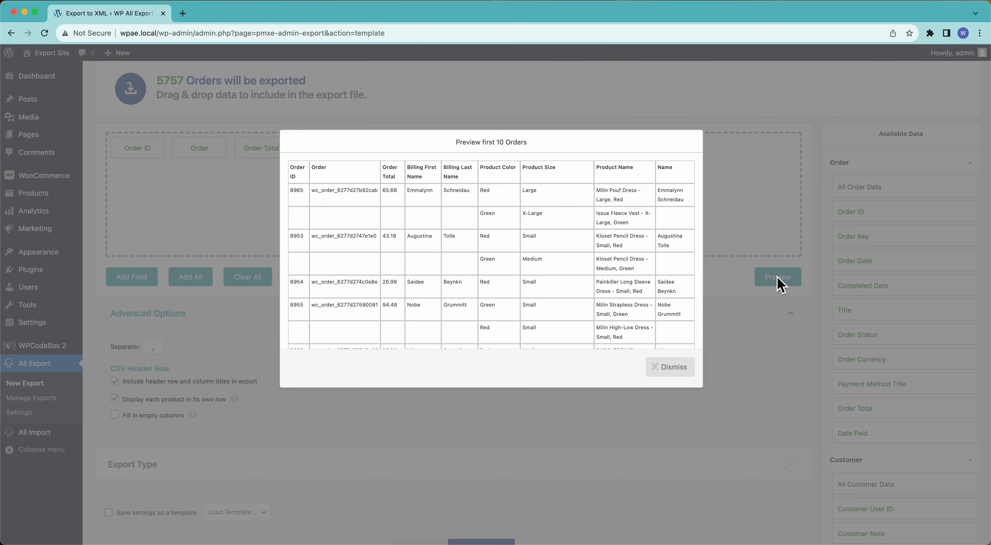
pyautogui.click(669, 379)
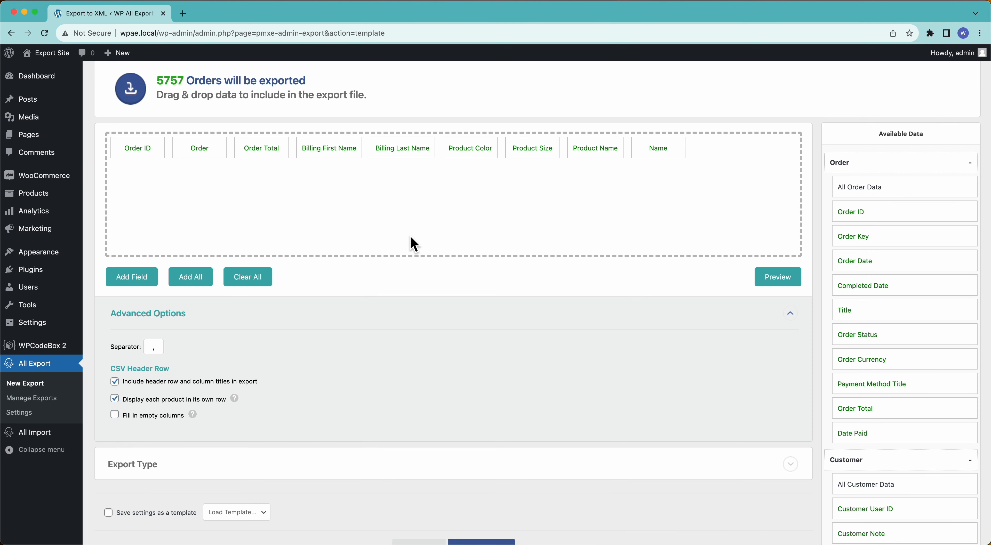
pyautogui.moveTo(339, 150); pyautogui.dragTo(326, 133)
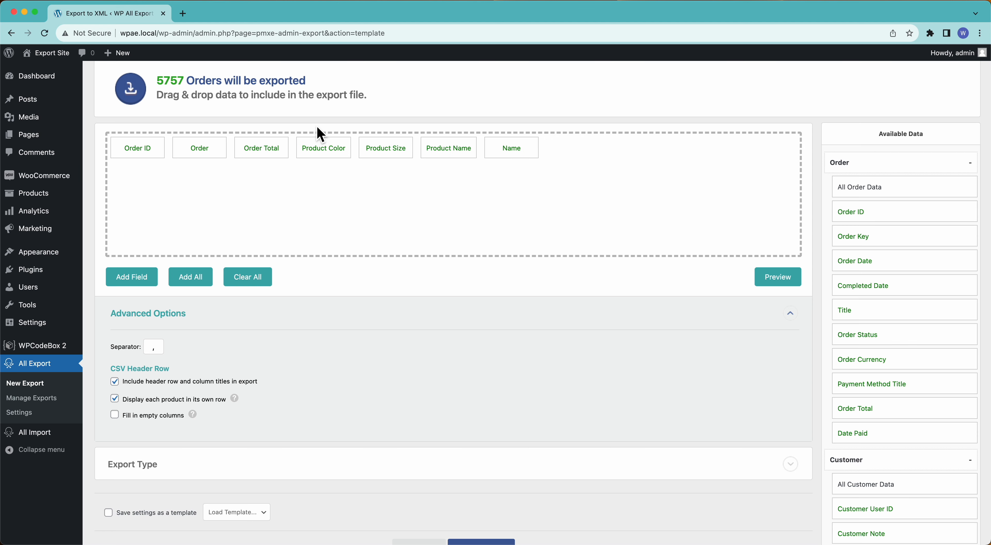
# Open the Order Total column for editing and preview its exported values
pyautogui.click(271, 156)
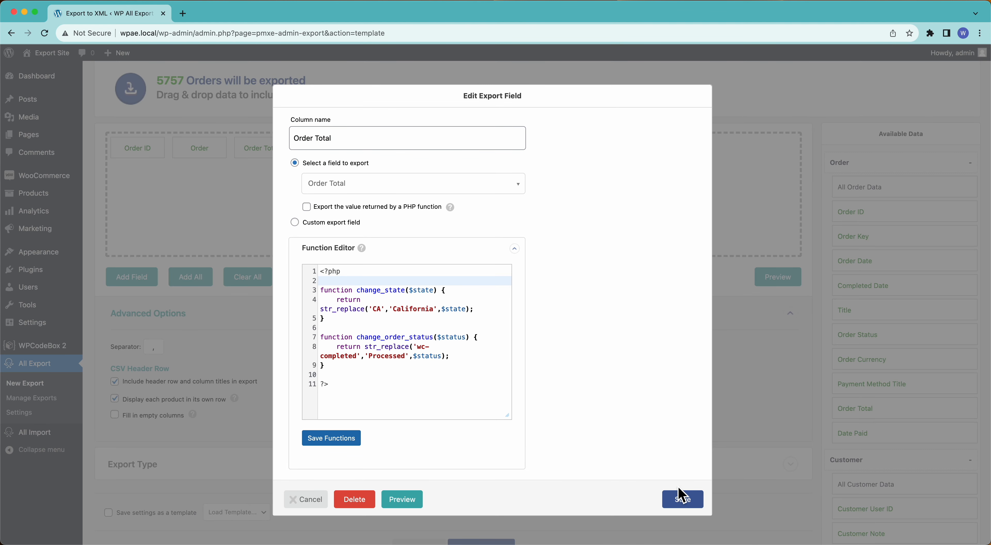
pyautogui.click(401, 502)
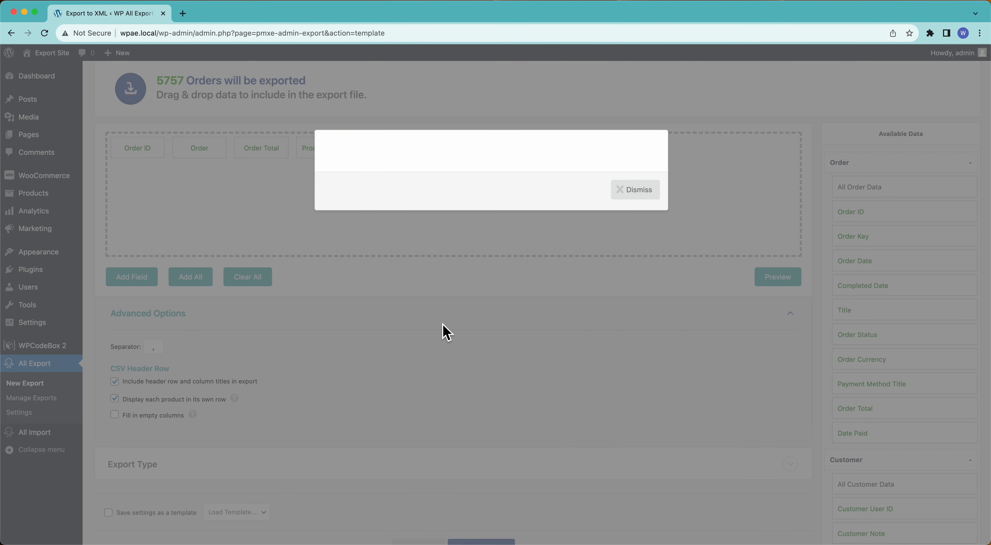
pyautogui.click(633, 372)
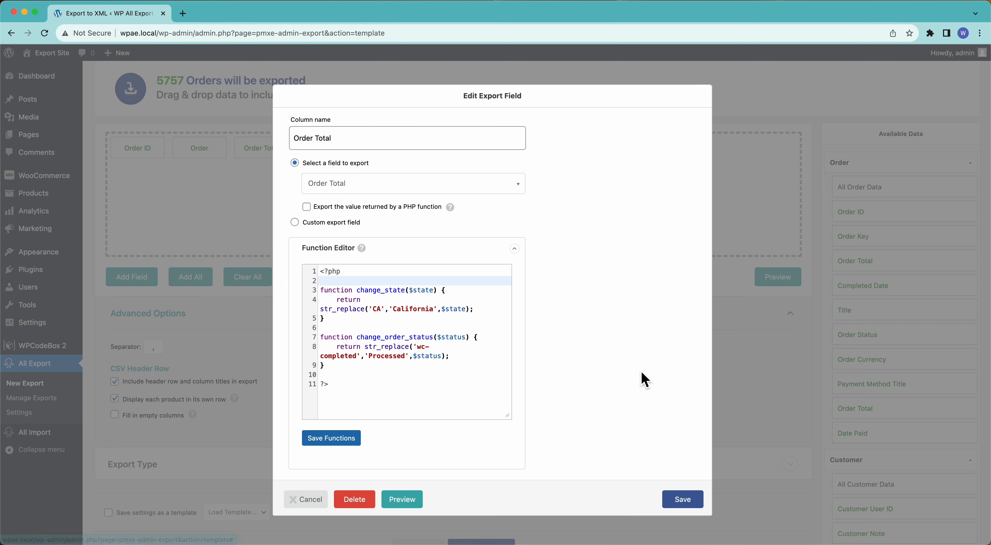
# Convert the Order Total column to a custom export field with the value ${Order Total} and the column name "Order Total"
pyautogui.click(295, 223)
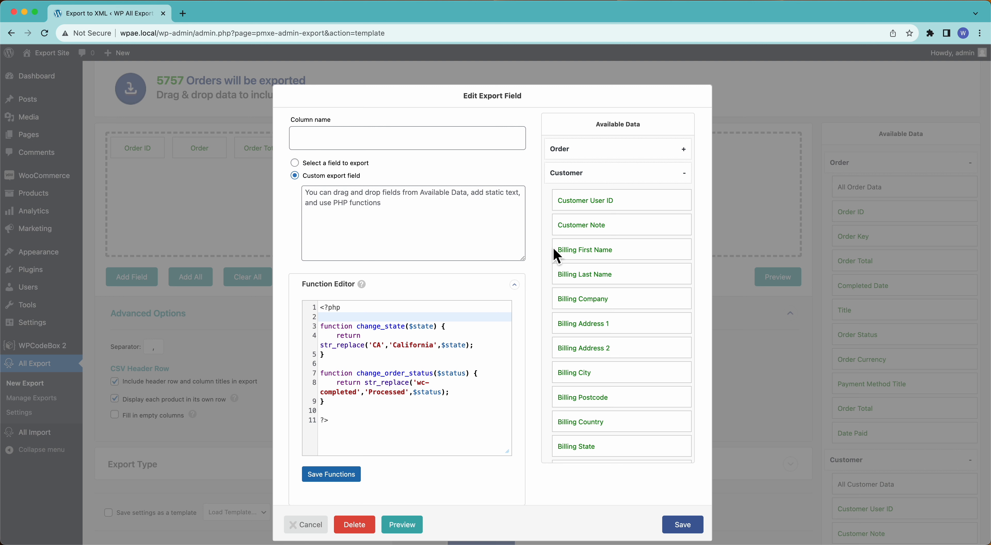
pyautogui.click(579, 154)
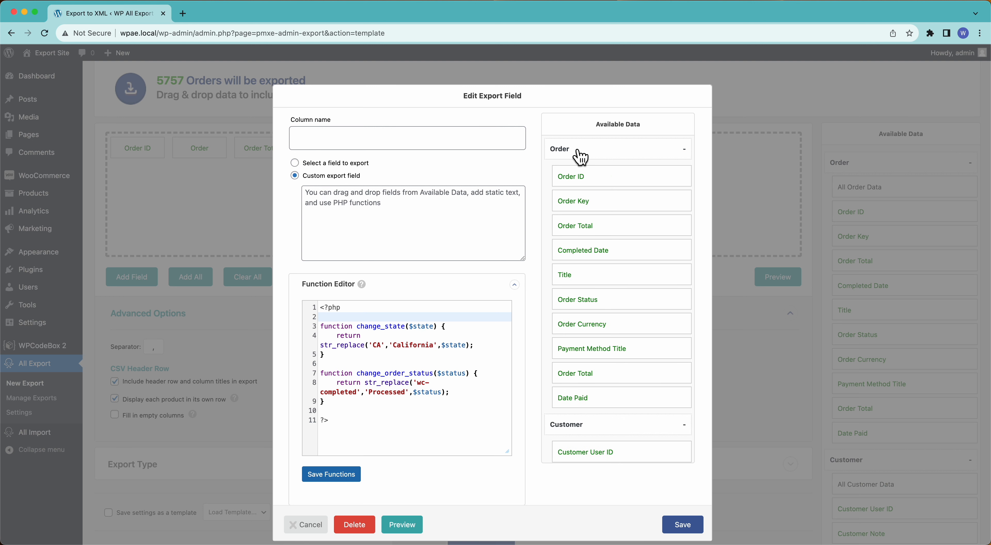
pyautogui.moveTo(586, 227); pyautogui.dragTo(447, 216)
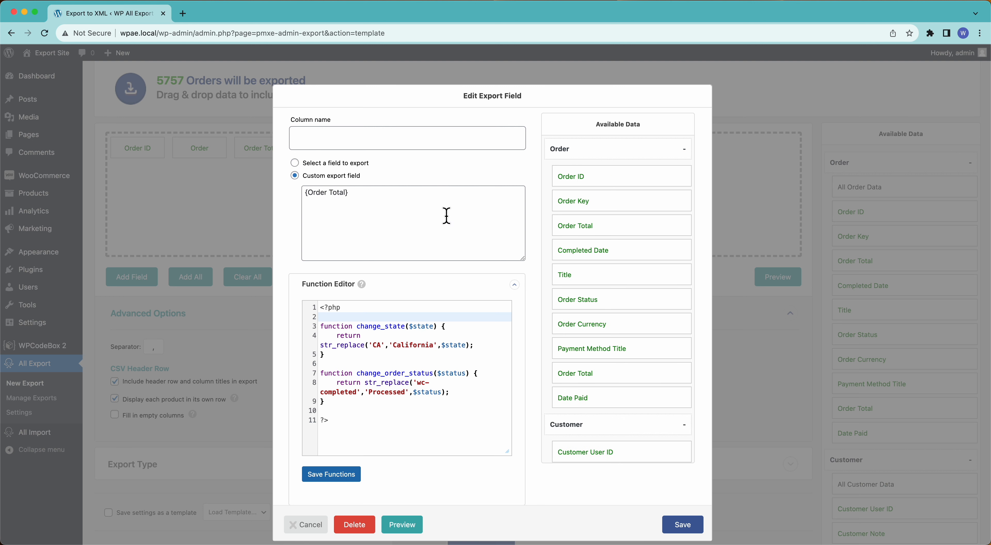
pyautogui.click(446, 216)
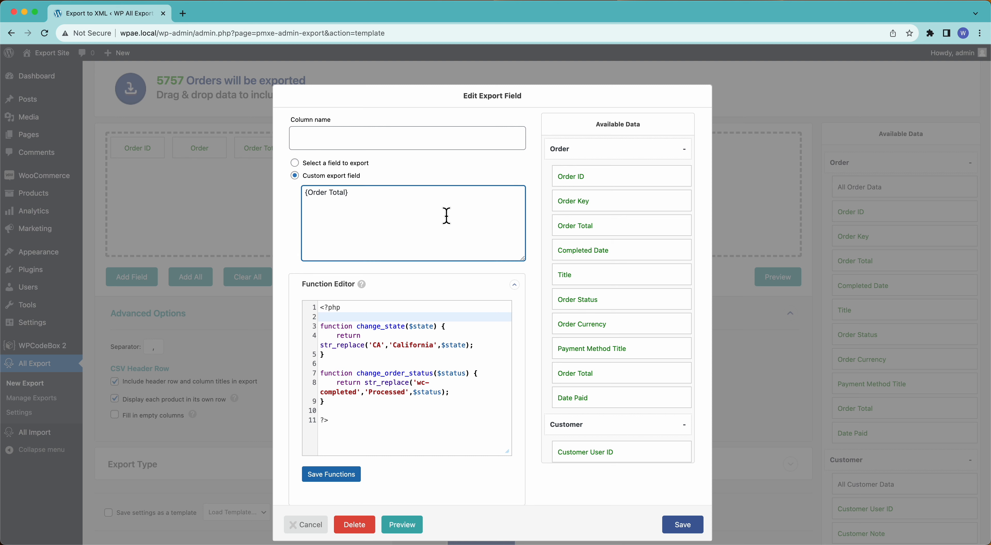
pyautogui.write('$')
pyautogui.click(332, 139)
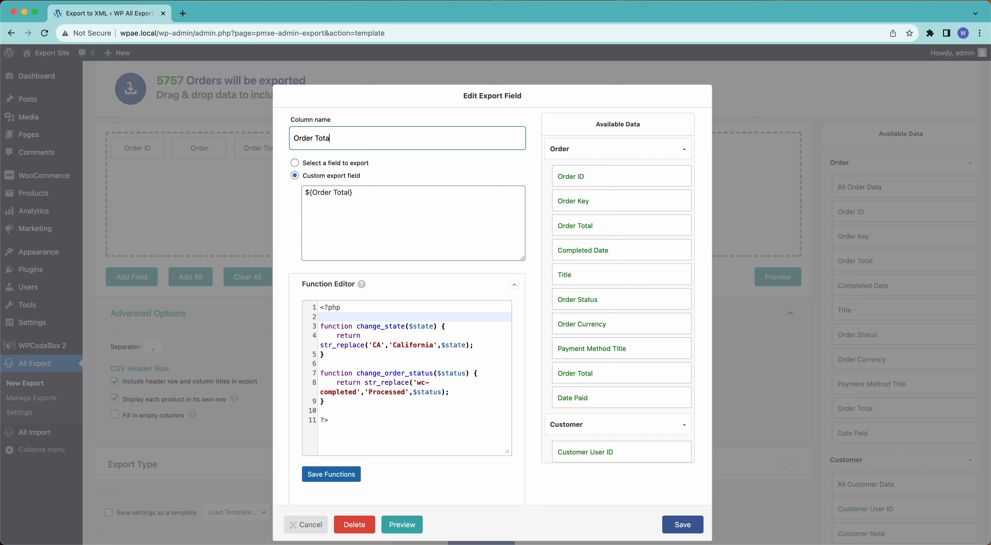
pyautogui.write('l')
pyautogui.click(688, 524)
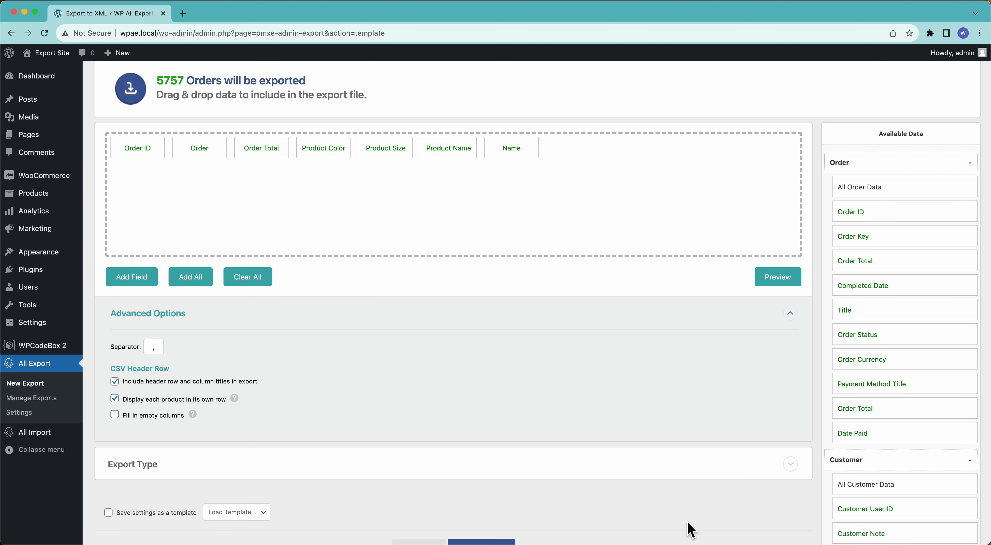
# Turn on "Fill in empty columns" in the advanced options, previewing the first 10 orders before and after the change
pyautogui.click(774, 283)
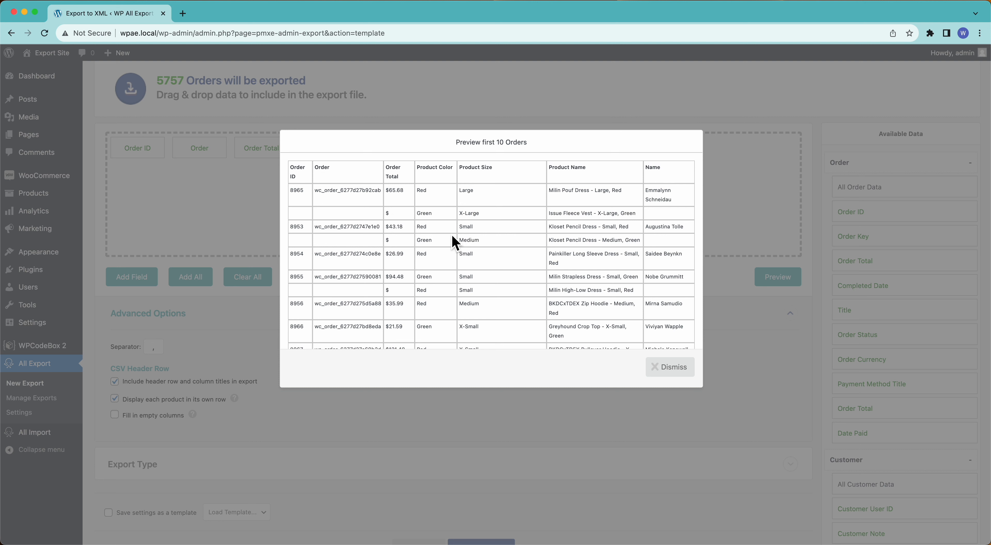
pyautogui.click(671, 367)
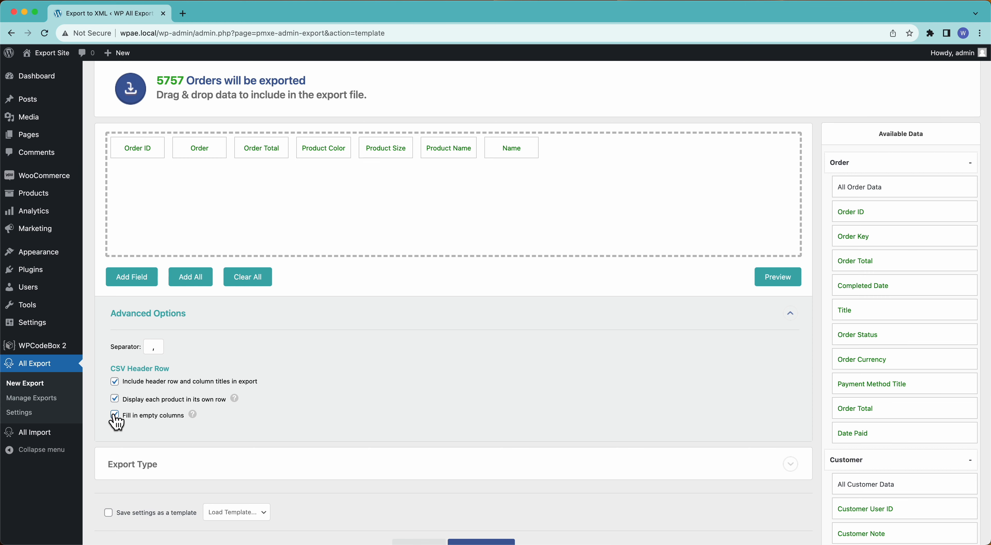
pyautogui.click(769, 283)
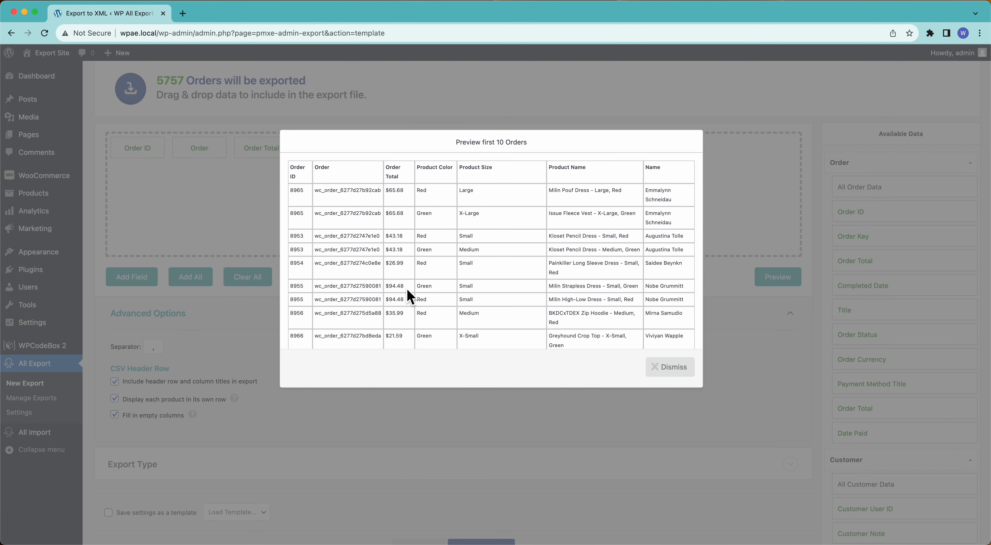
pyautogui.click(674, 370)
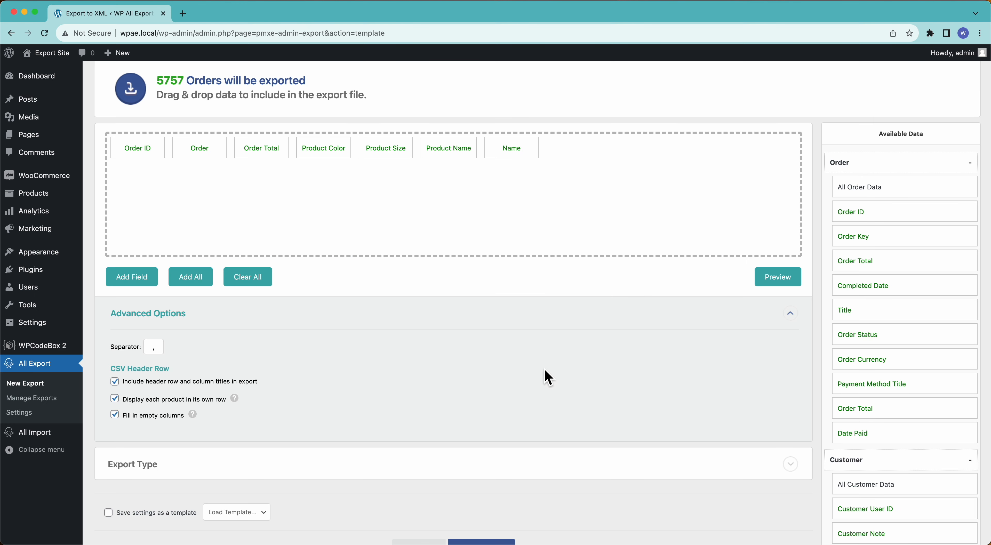
# Add a new Order Status field to the export columns
pyautogui.click(135, 277)
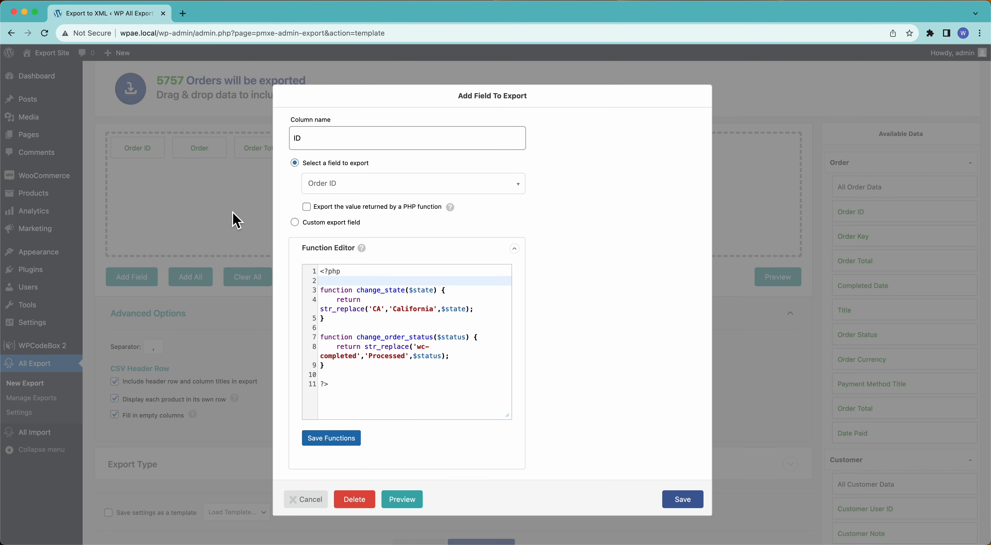
pyautogui.click(327, 185)
pyautogui.write('order s')
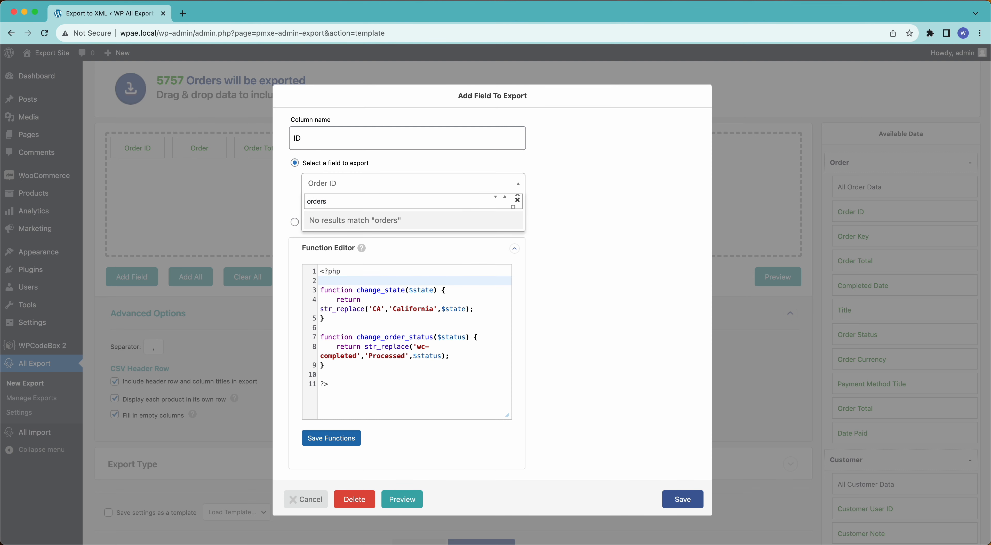
pyautogui.press('BackSpace')
pyautogui.write('stat')
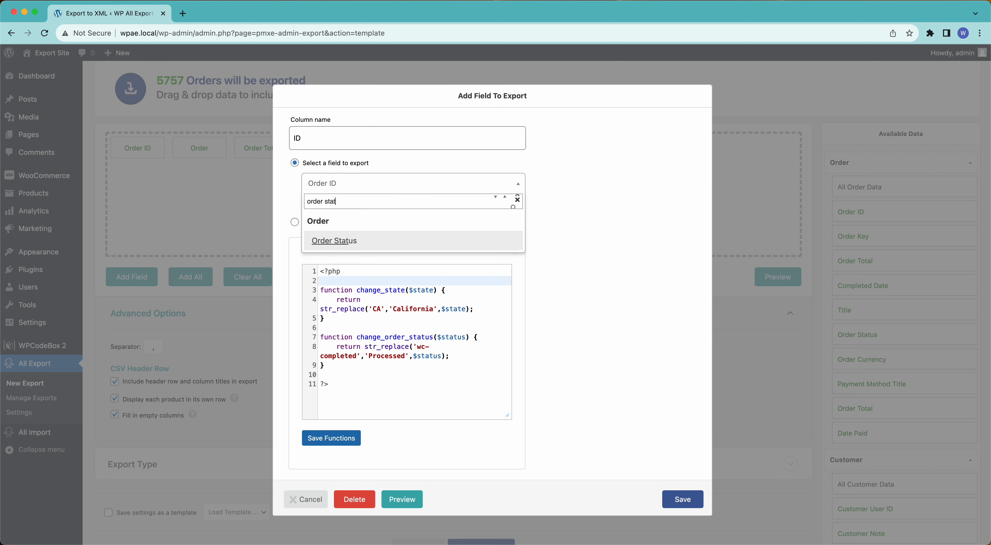
pyautogui.click(331, 242)
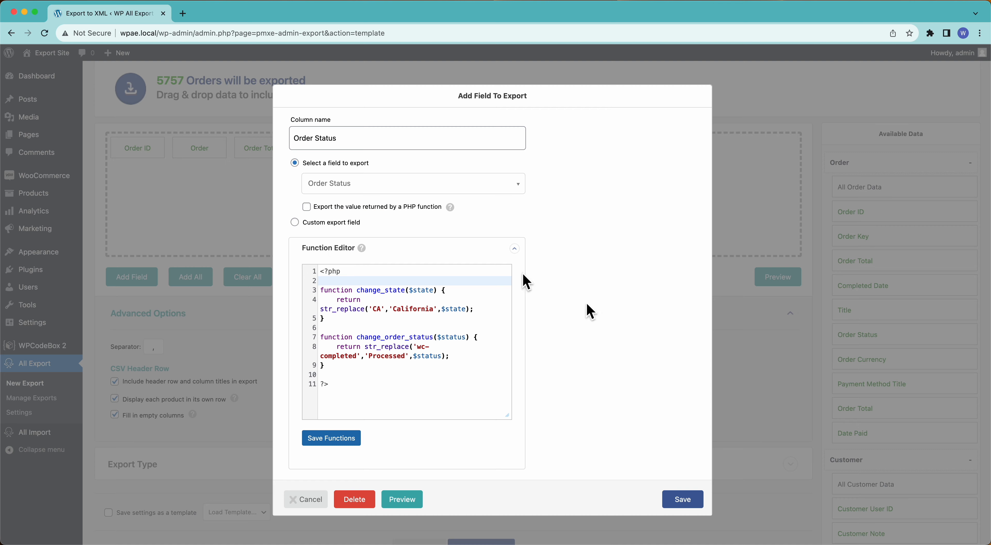
pyautogui.click(678, 499)
# Preview the first 10 orders and check the values in the Order Status column
pyautogui.click(772, 285)
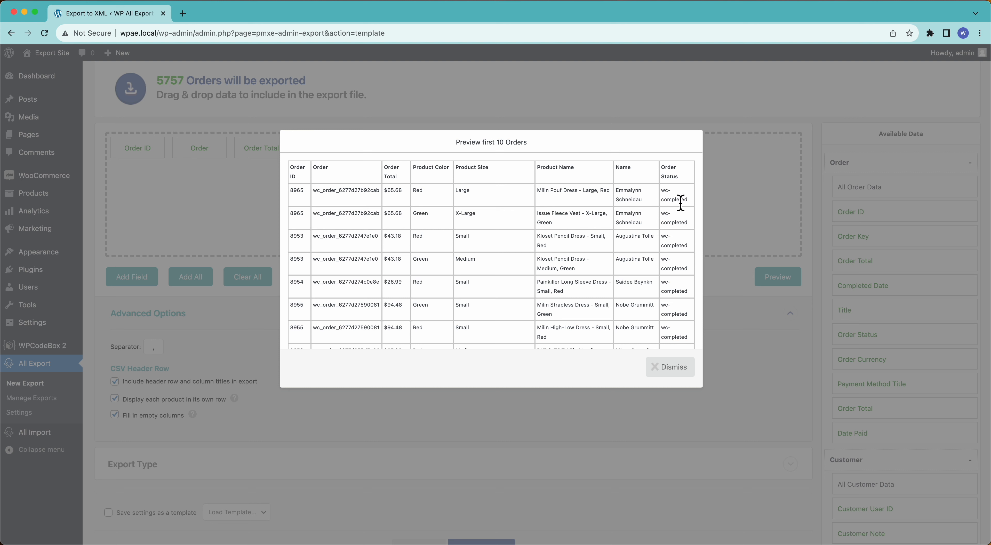
pyautogui.click(795, 275)
pyautogui.click(776, 274)
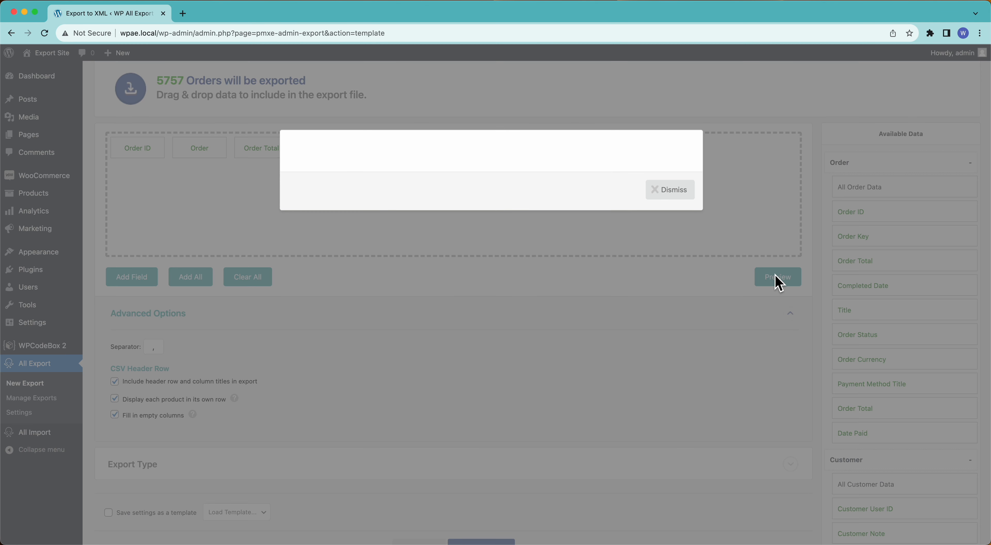
pyautogui.click(678, 365)
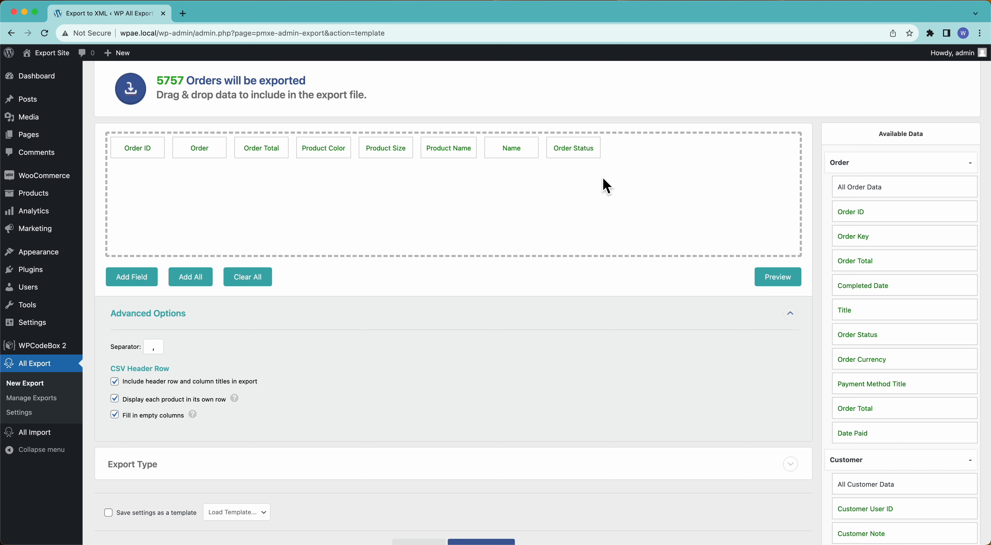
# Set the Order Status column to export the value returned by the PHP function change_order_status, and save the field
pyautogui.click(577, 156)
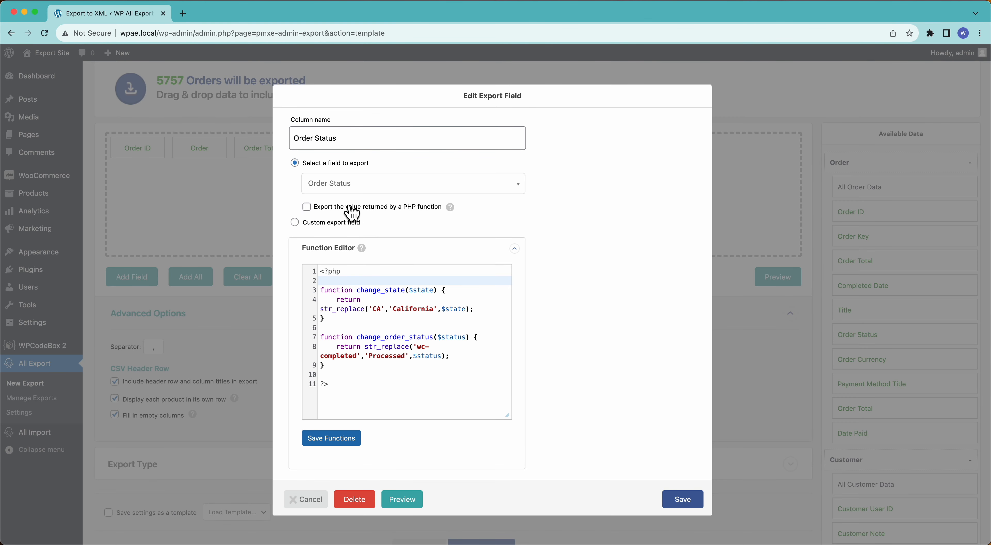
pyautogui.click(416, 208)
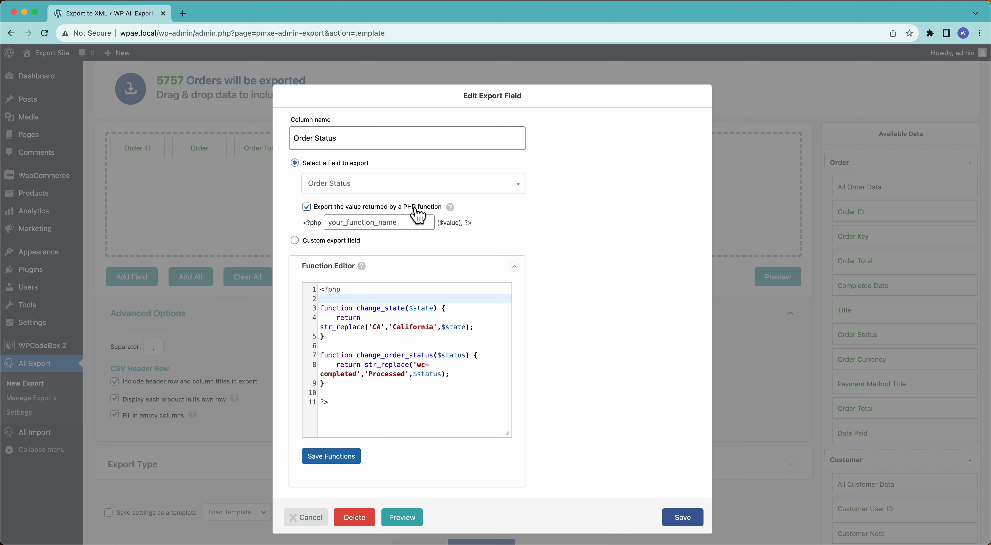
pyautogui.click(408, 233)
pyautogui.write('change_order_status')
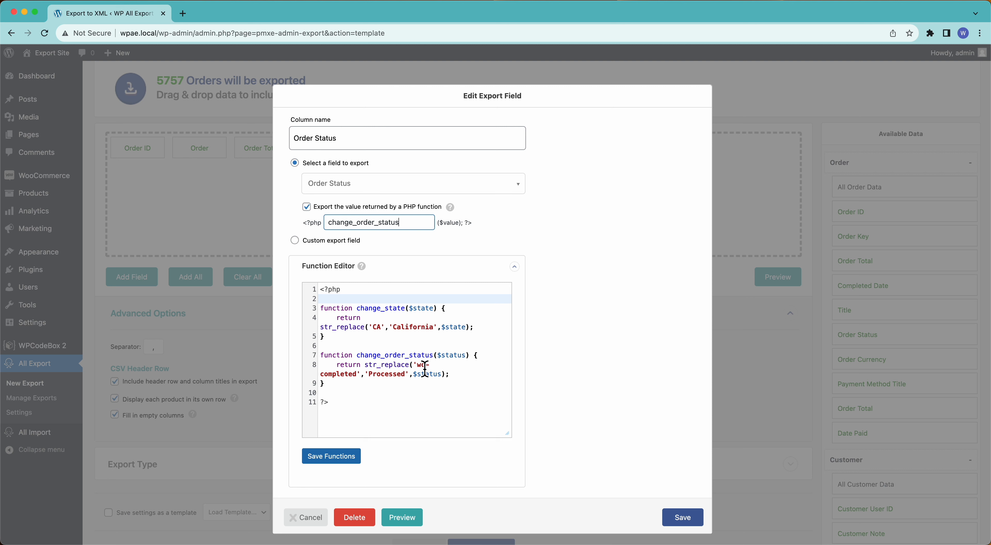
pyautogui.moveTo(417, 366); pyautogui.dragTo(358, 382)
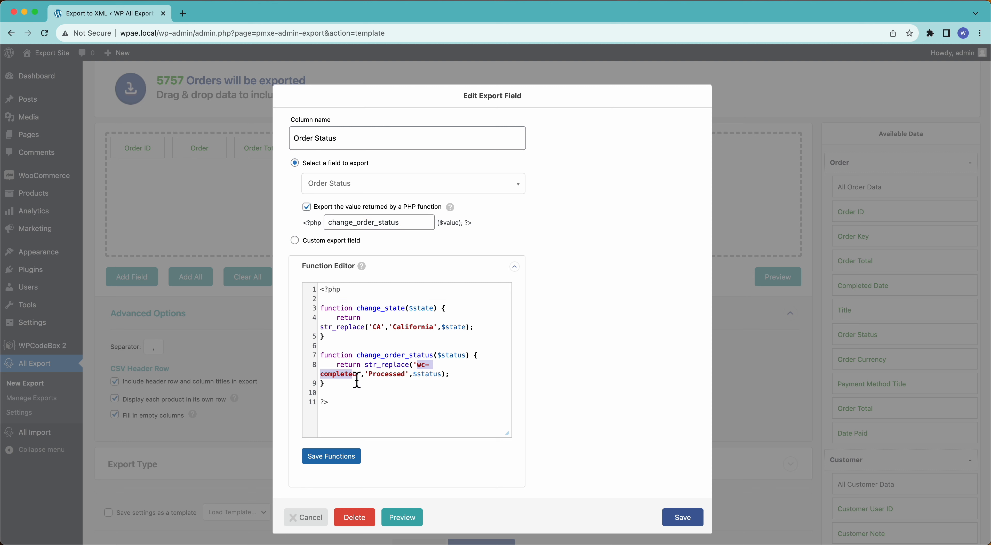
pyautogui.click(357, 381)
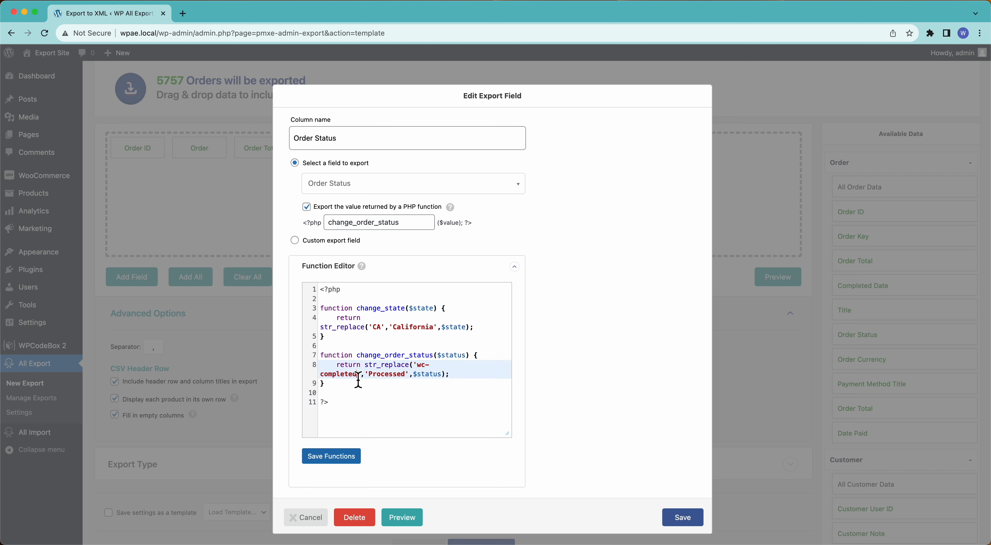
pyautogui.doubleClick(394, 377)
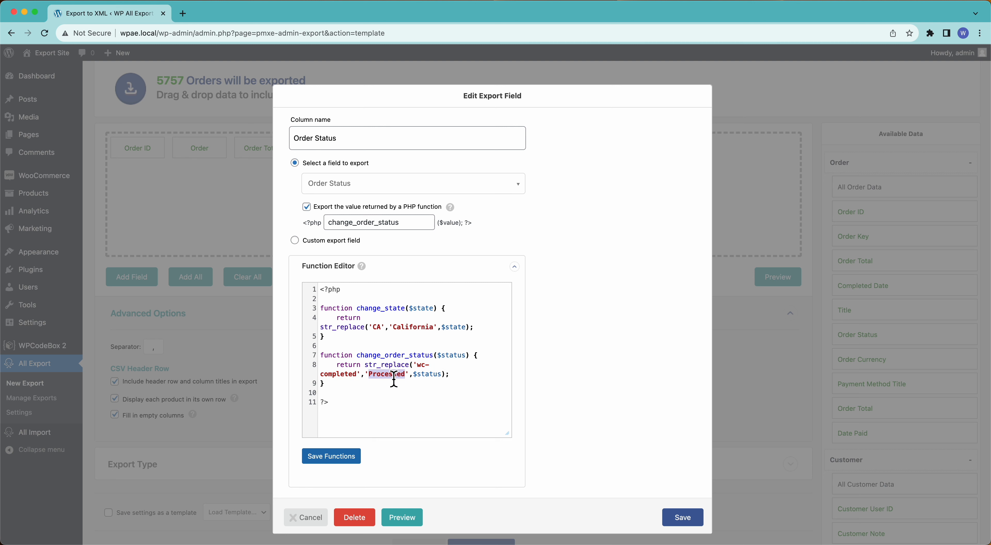
pyautogui.click(681, 520)
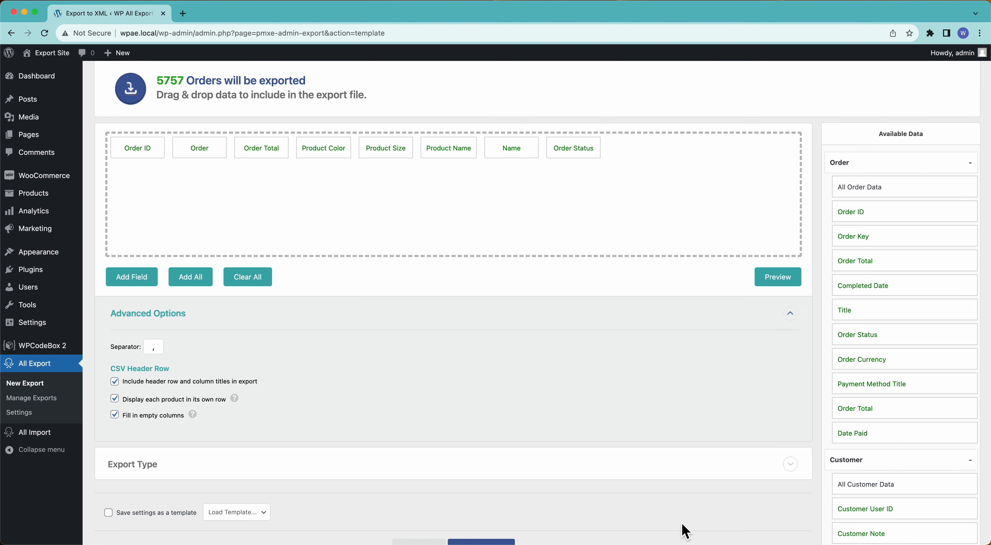
# Preview the first 10 orders to check the Order Status column, and review its change_order_status function in the field settings
pyautogui.click(789, 276)
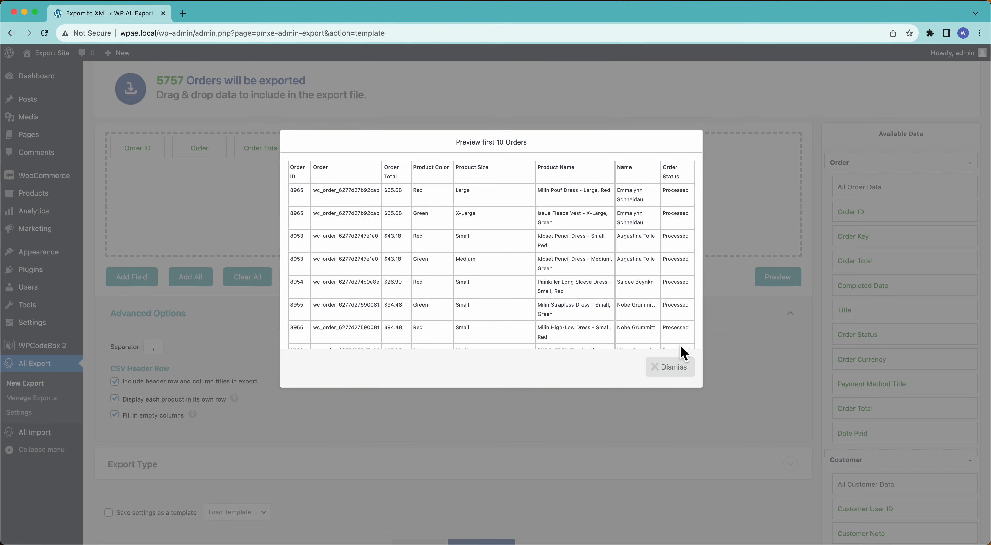
pyautogui.click(678, 381)
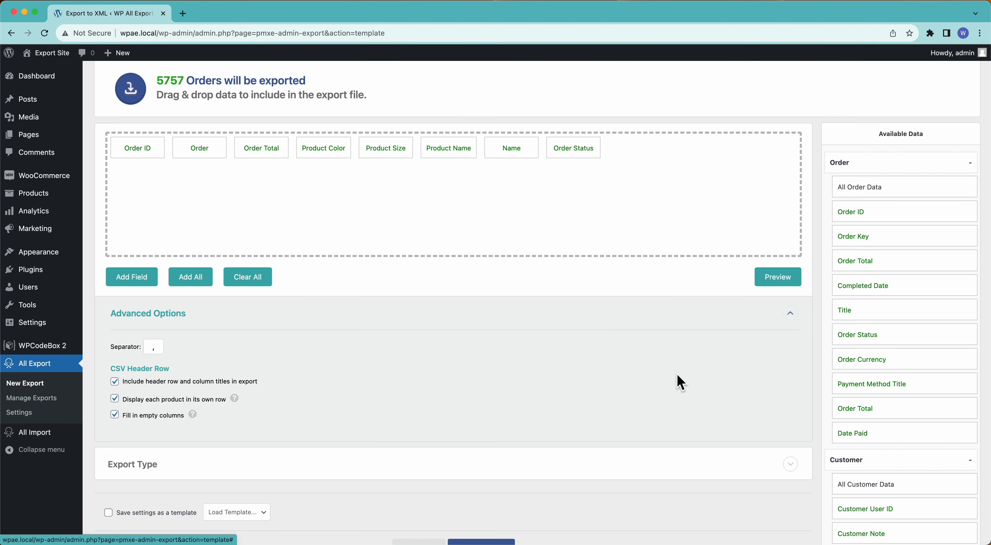
pyautogui.click(583, 155)
pyautogui.click(382, 385)
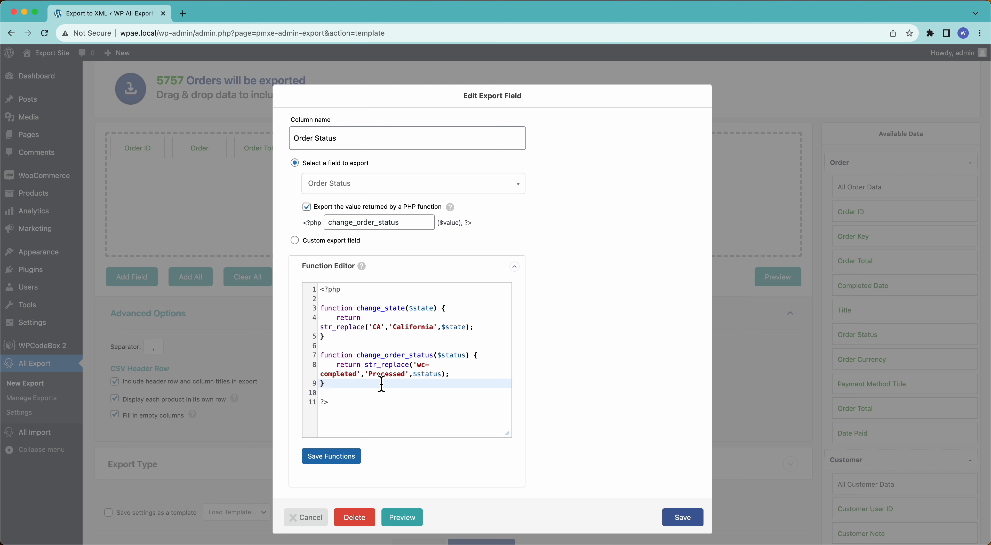
pyautogui.click(373, 366)
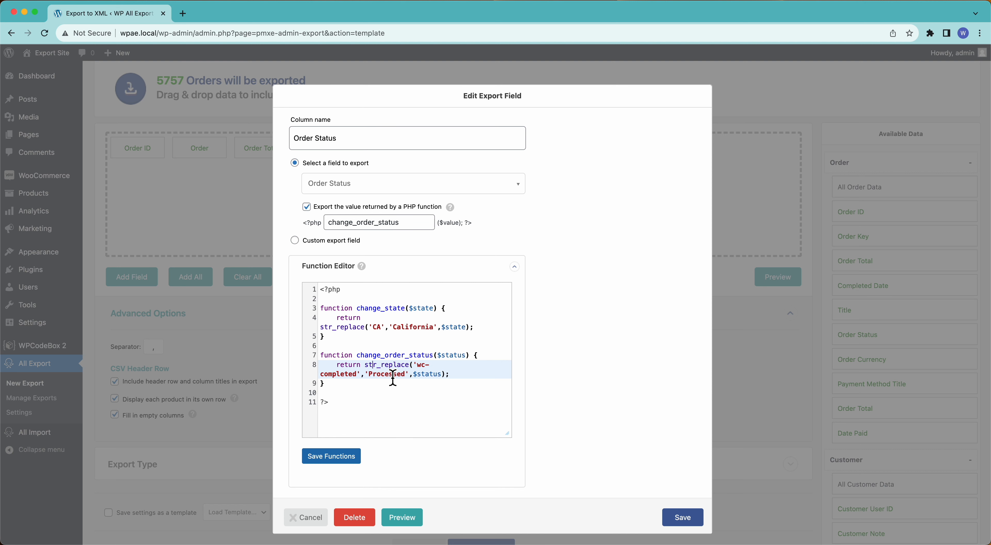
pyautogui.click(682, 518)
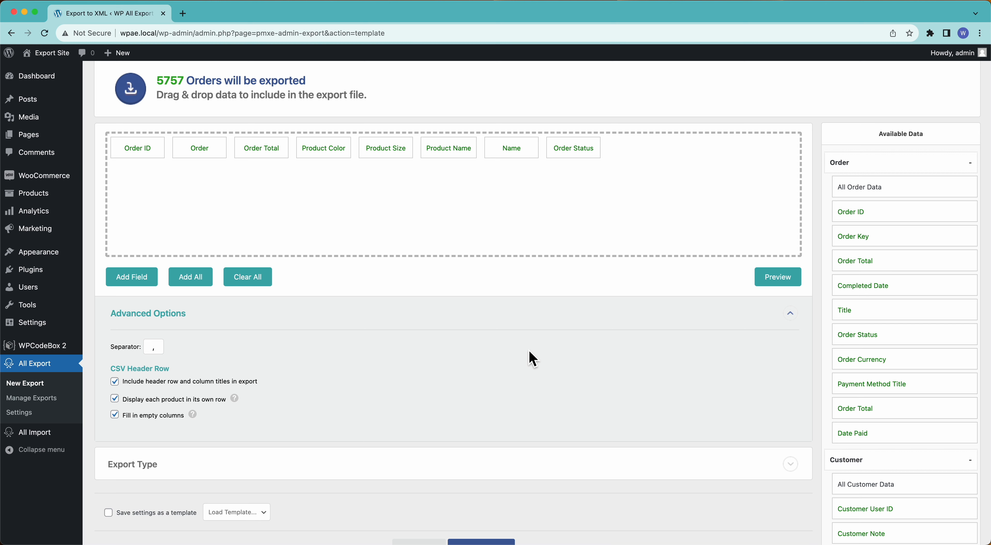
# Open the export type settings and examine the file formats offered for spreadsheet exports
pyautogui.scroll(-3, 534, 359)
pyautogui.click(173, 380)
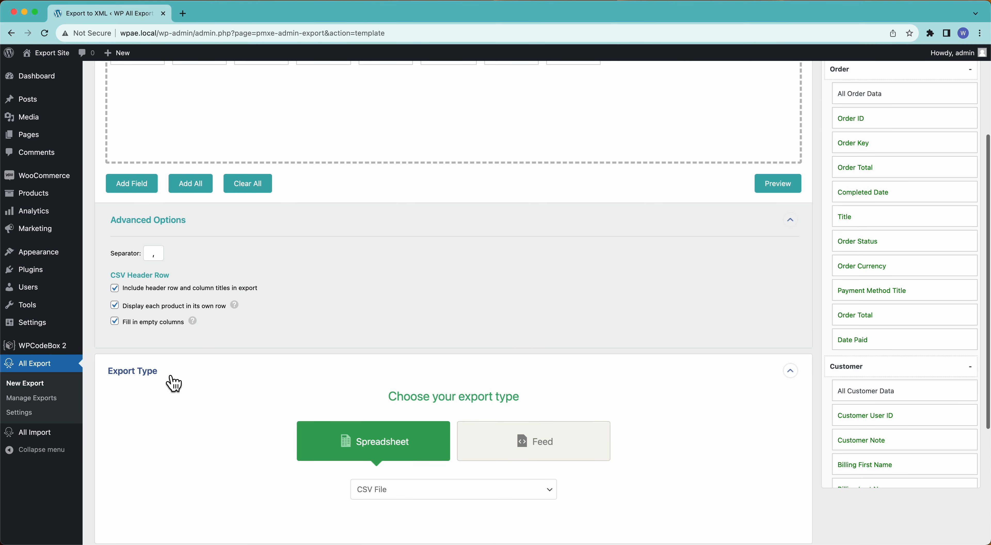
pyautogui.scroll(-4, 173, 380)
pyautogui.click(392, 343)
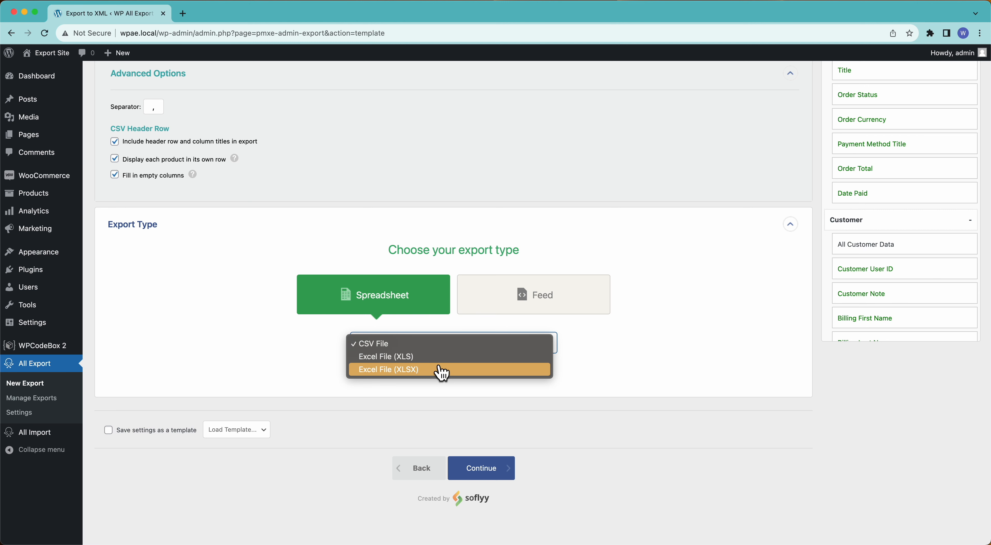
pyautogui.click(627, 313)
# Switch the export type to a Simple XML Feed with "orders" as root XML element and "order" as single order XML element
pyautogui.click(570, 307)
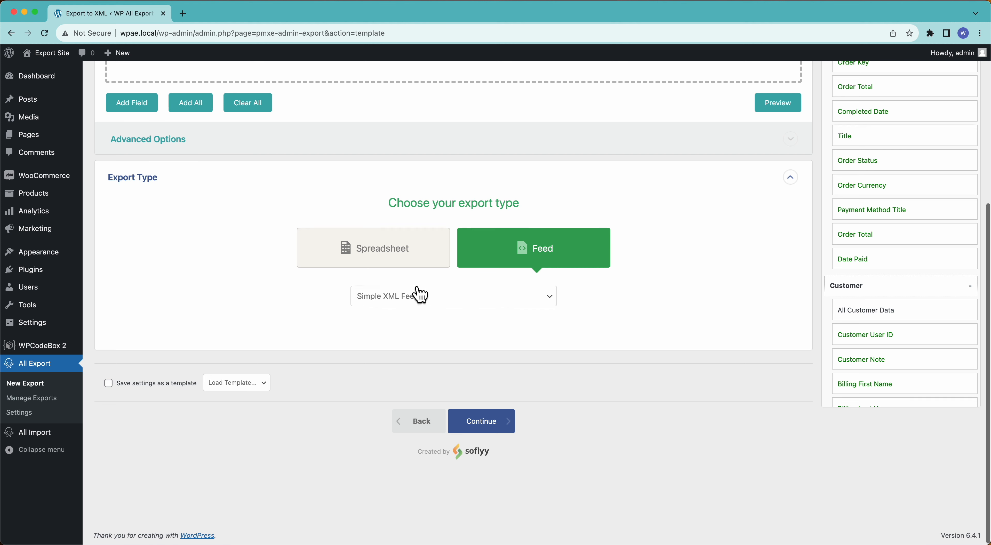
pyautogui.scroll(5, 419, 294)
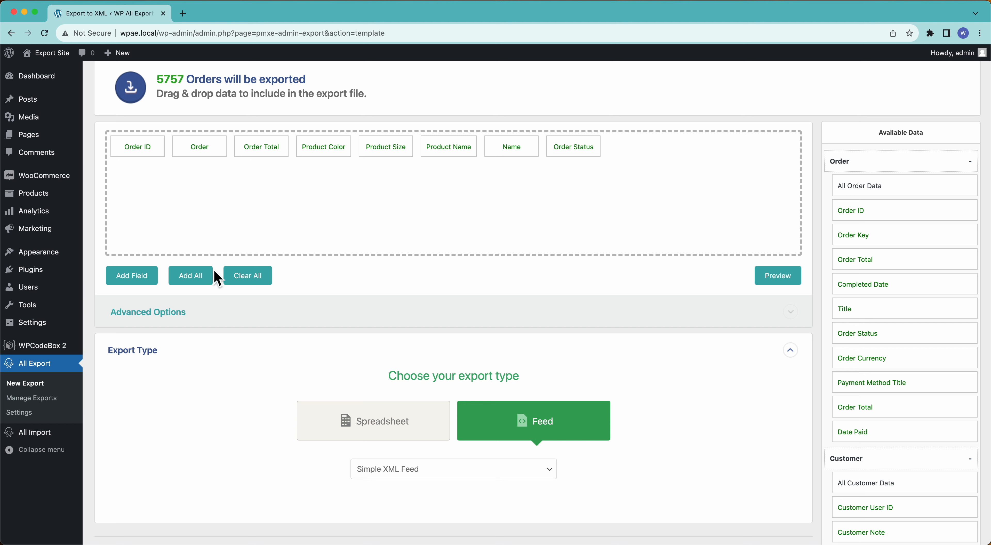
pyautogui.click(158, 321)
pyautogui.scroll(-2, 157, 321)
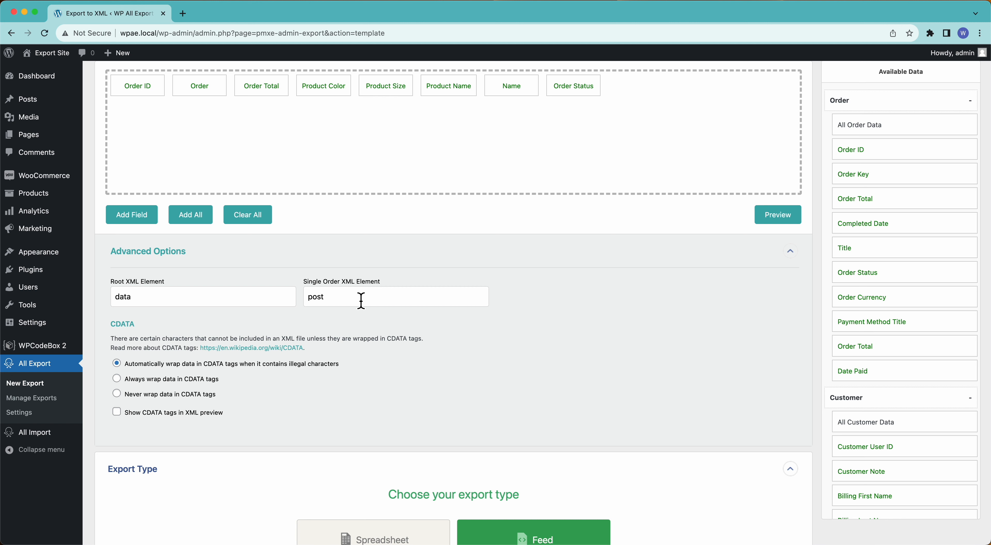
pyautogui.doubleClick(208, 291)
pyautogui.write('orders')
pyautogui.doubleClick(323, 298)
pyautogui.write('order')
pyautogui.click(166, 252)
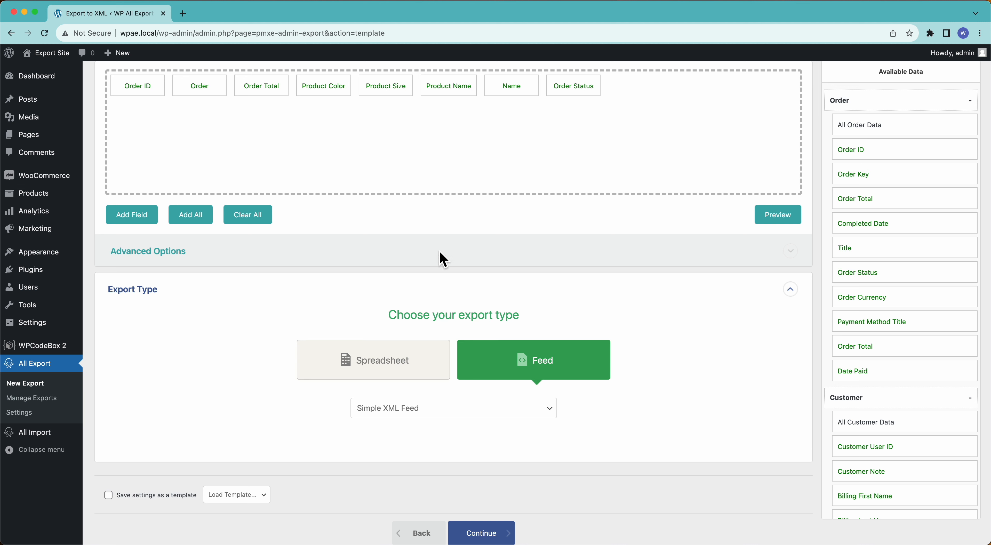
# Change the feed to a Custom XML Feed and insert the Order Key field inside the post element of the XML template
pyautogui.click(438, 415)
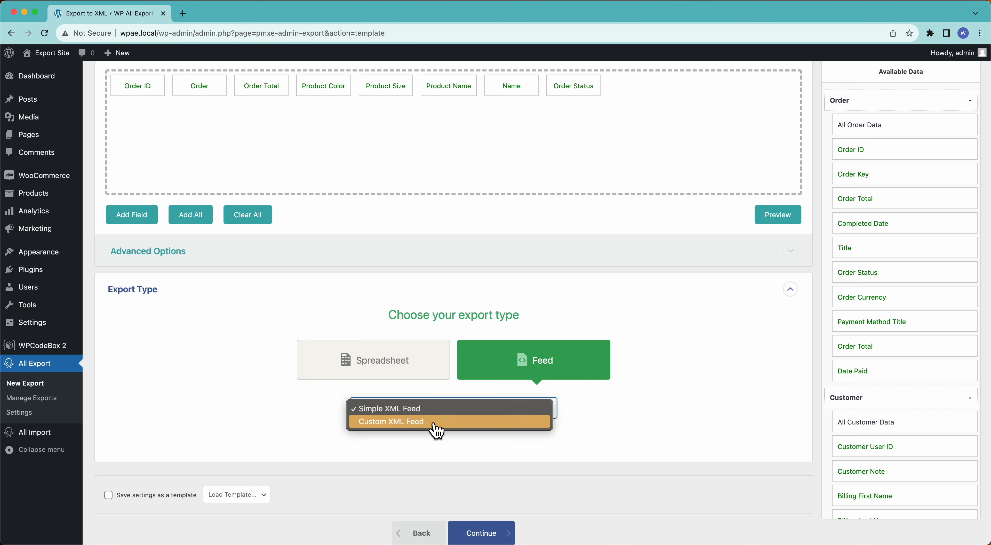
pyautogui.click(437, 423)
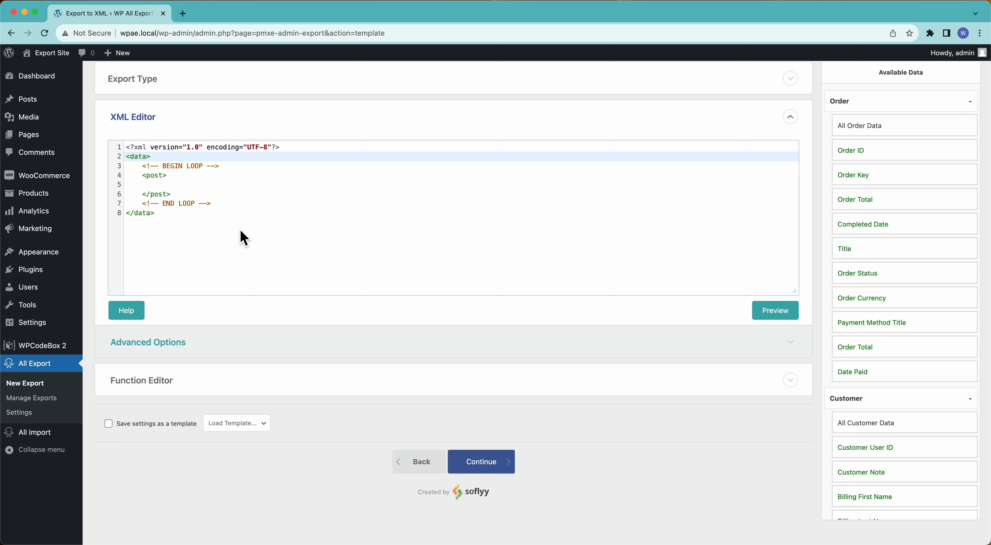
pyautogui.moveTo(880, 176); pyautogui.dragTo(568, 195)
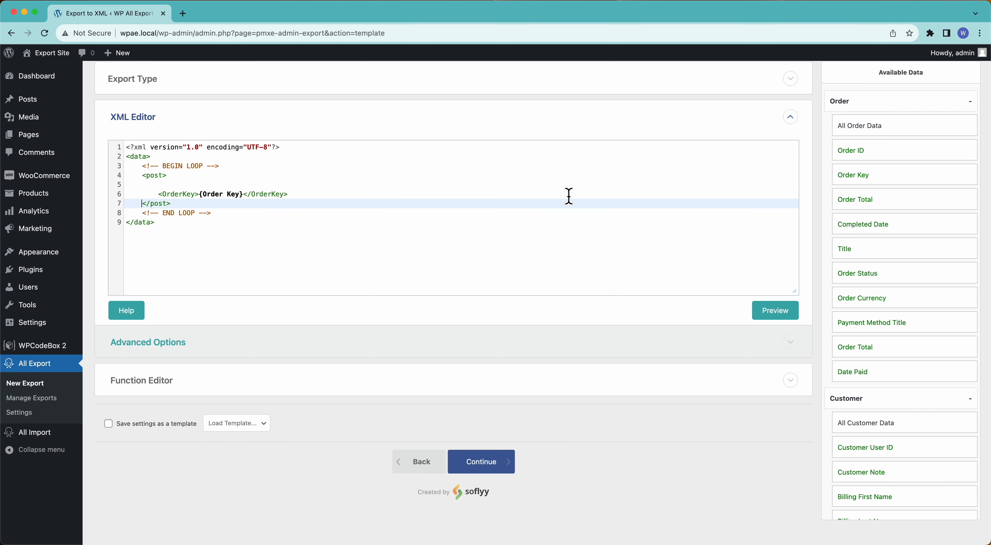
# Add the attribute id="{Order ID}" to the opening OrderKey tag, and view the help on custom XML feeds
pyautogui.click(194, 194)
pyautogui.write('id')
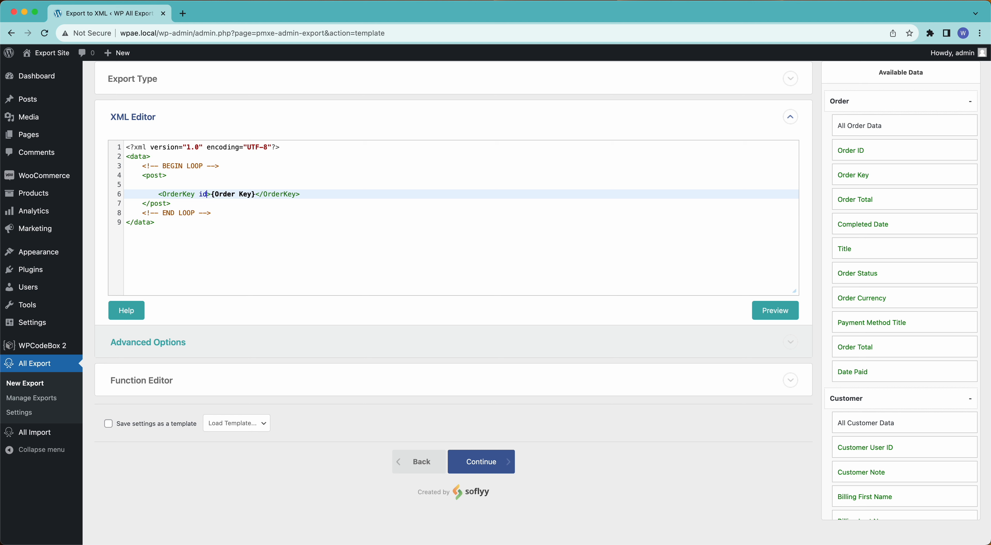
pyautogui.write('="{Order')
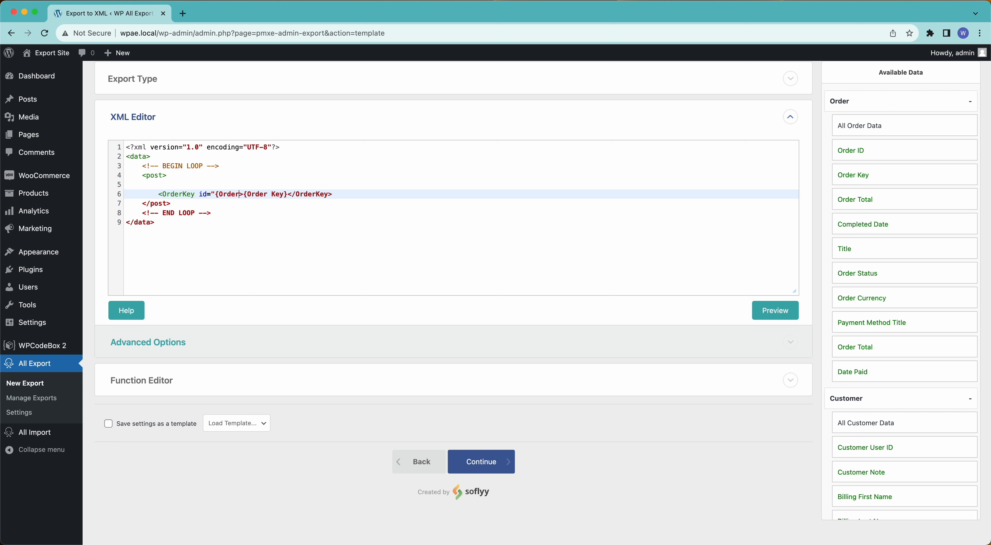
pyautogui.write(' ID}')
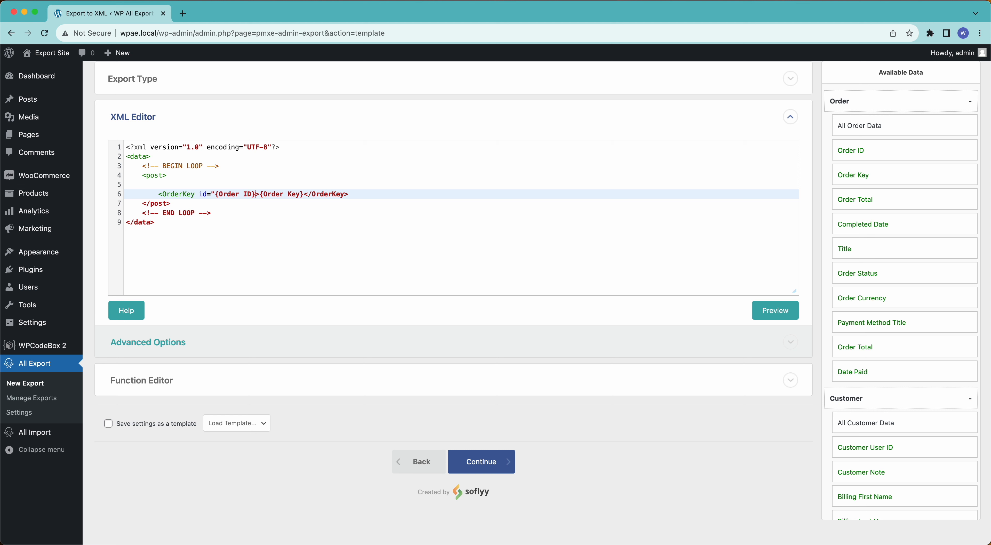
pyautogui.write('"')
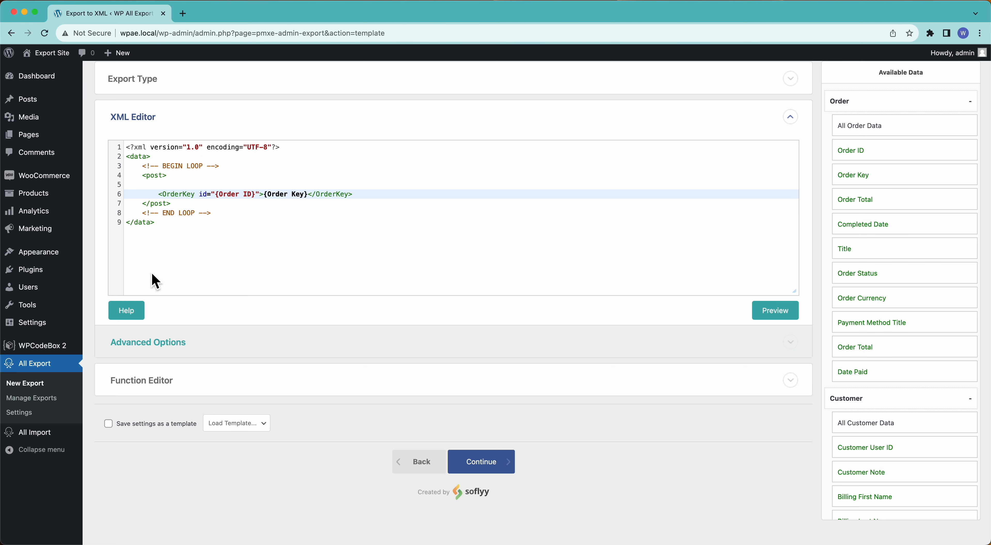
pyautogui.click(139, 311)
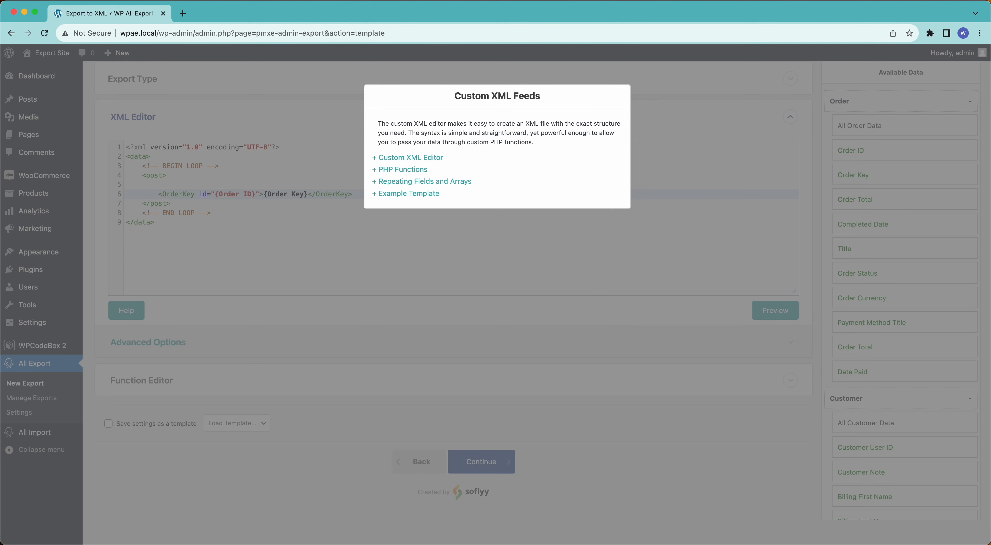
pyautogui.click(337, 222)
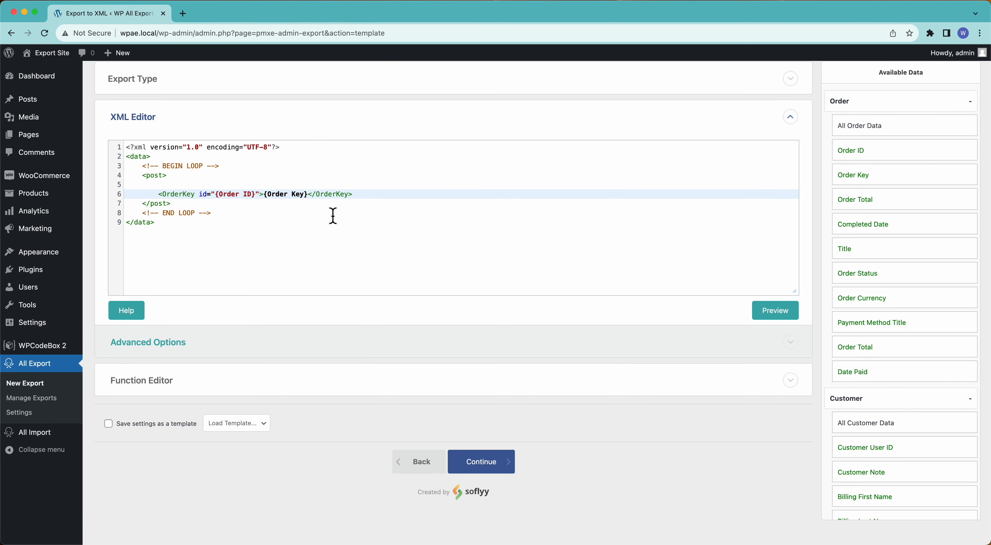
# Switch the export type back to a Spreadsheet in CSV format and continue to the export settings
pyautogui.scroll(4, 333, 216)
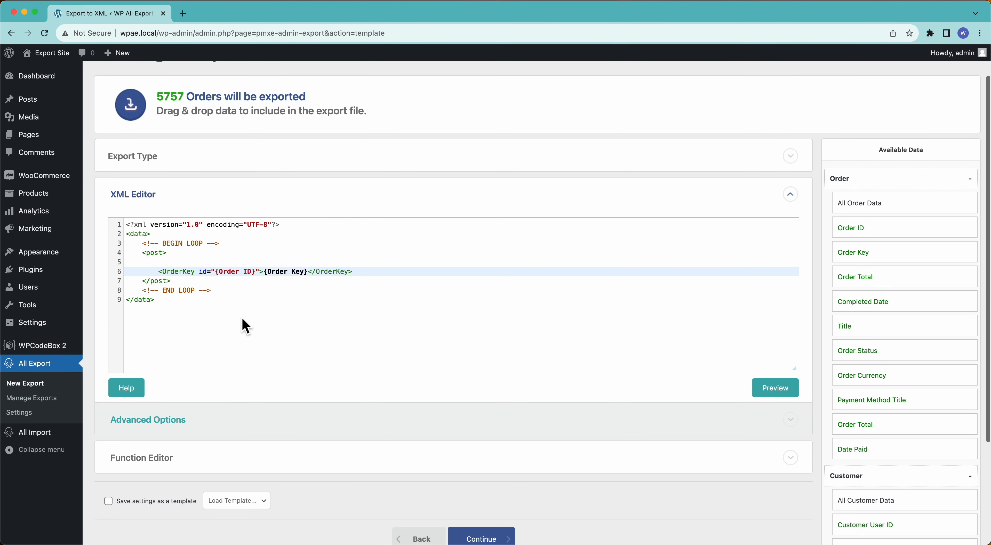
pyautogui.click(165, 169)
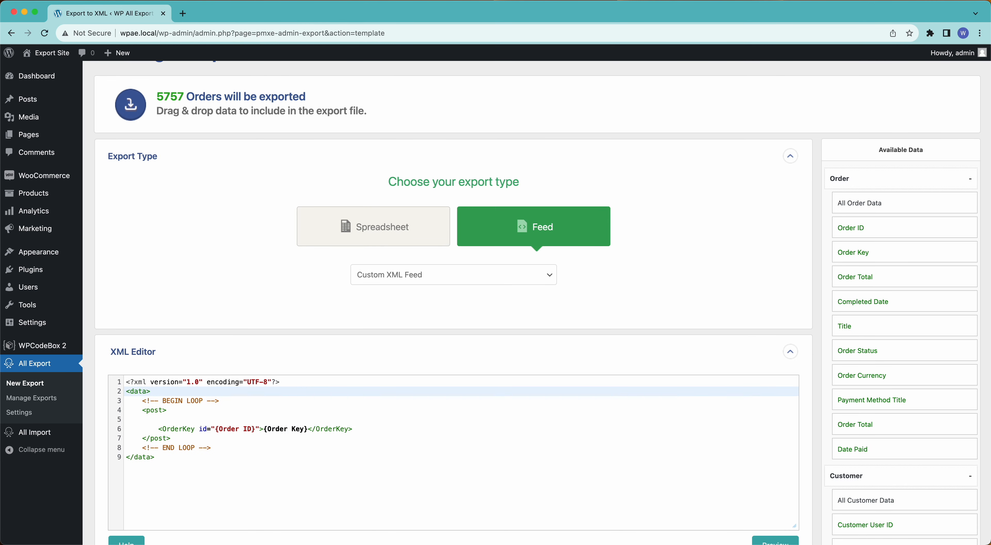
pyautogui.click(389, 237)
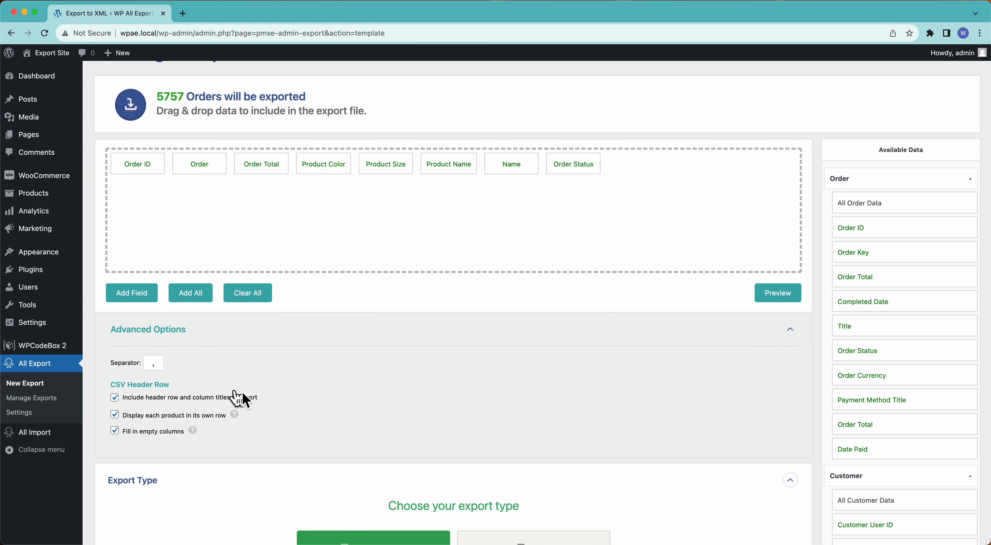
pyautogui.scroll(-8, 398, 239)
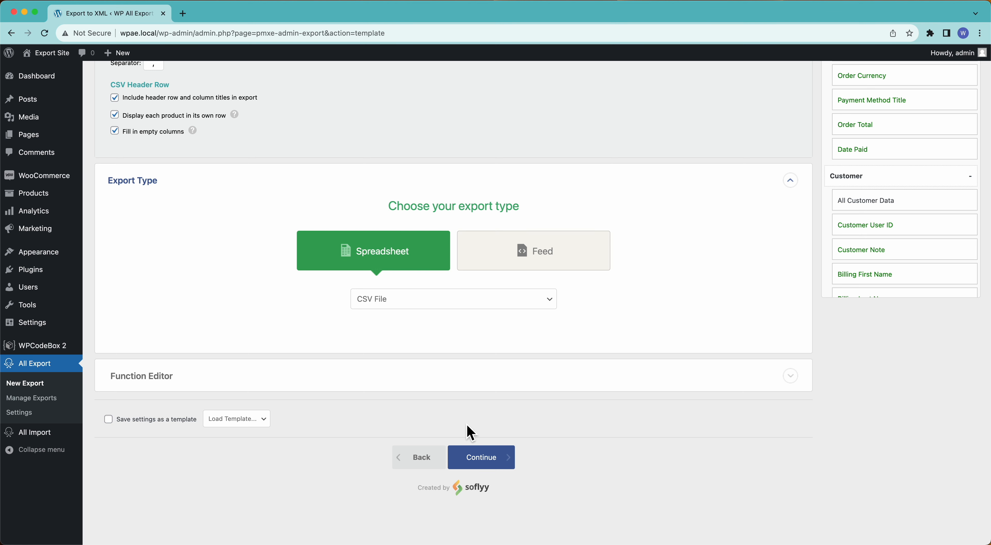
pyautogui.click(476, 458)
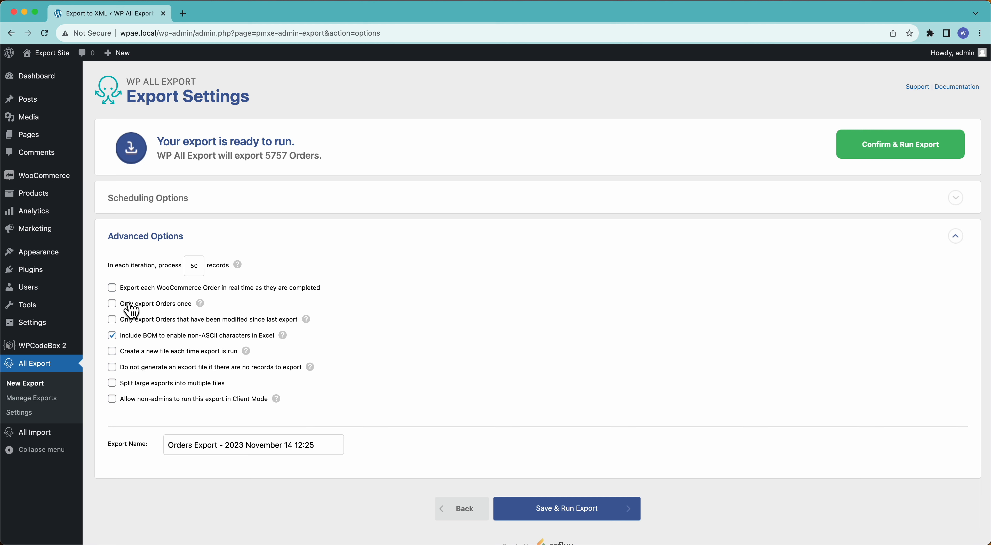
# Examine the Automatic Scheduling options for the export, and return the schedule to Do Not Schedule
pyautogui.click(188, 203)
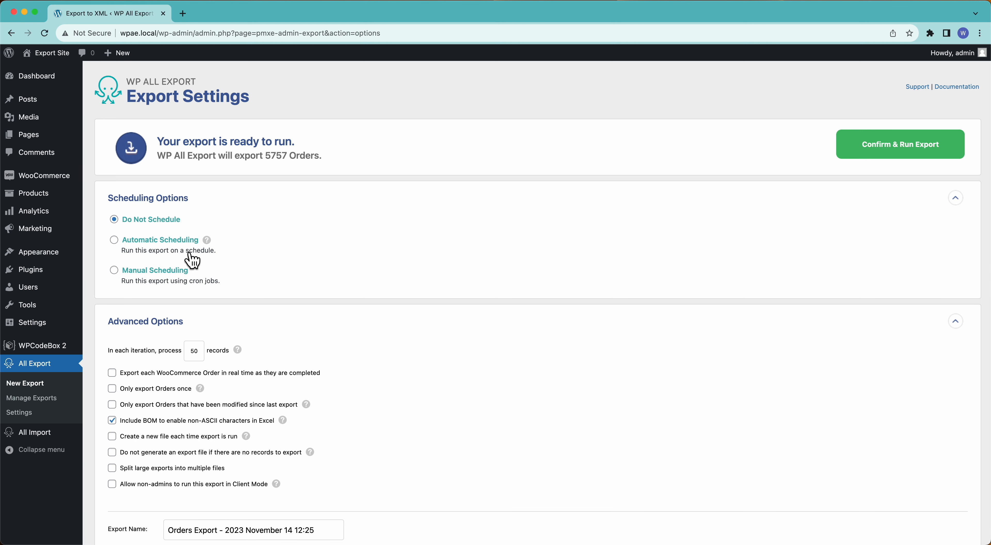
pyautogui.click(135, 241)
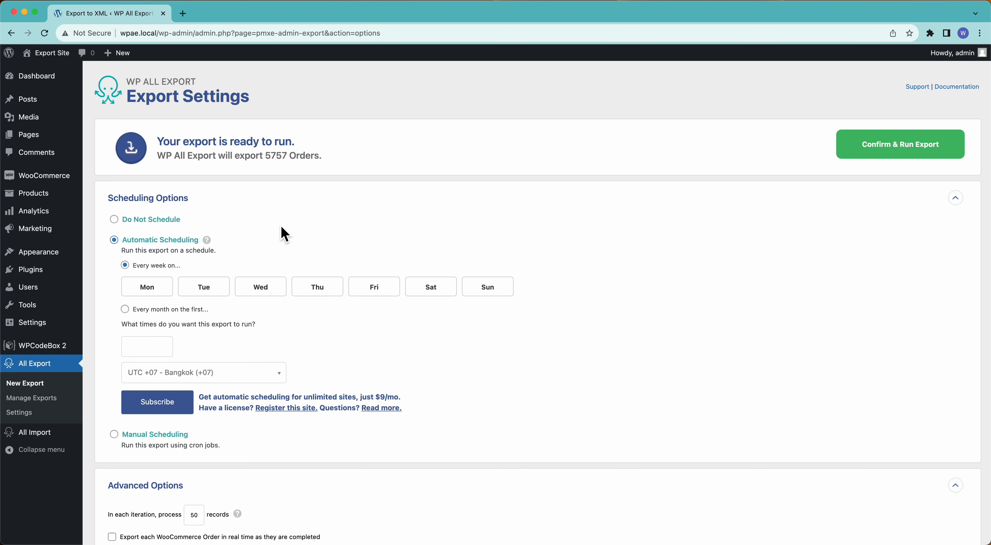
pyautogui.click(136, 221)
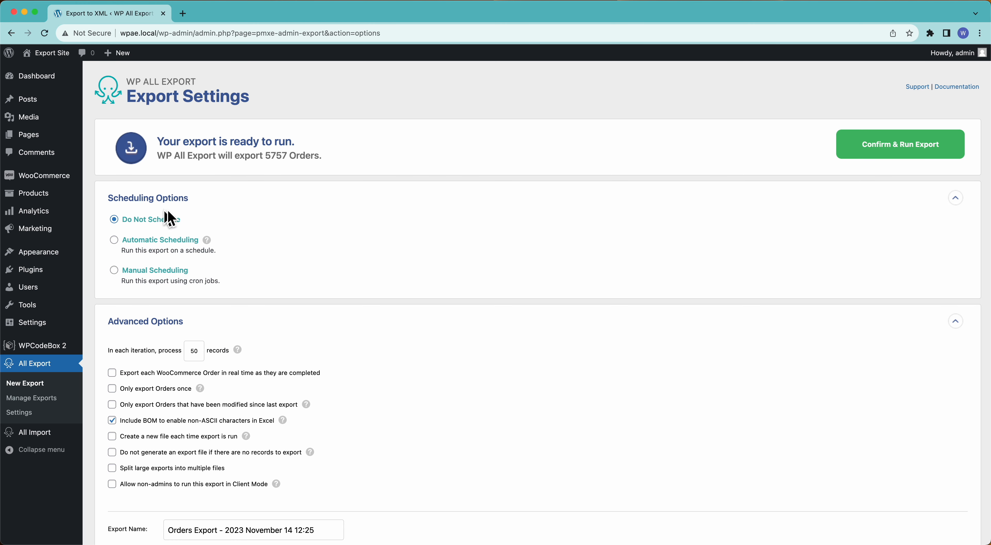
pyautogui.click(172, 201)
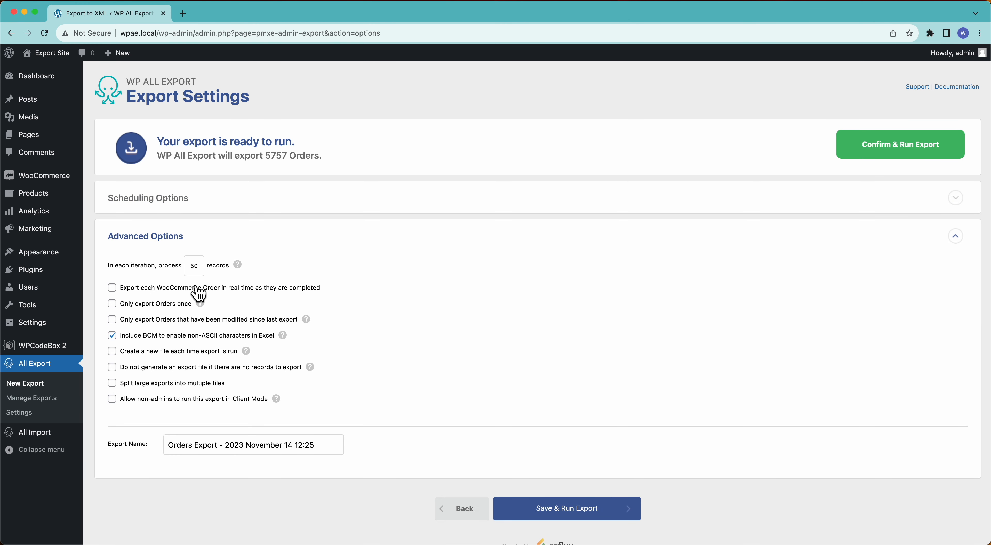
# Turn on exporting each WooCommerce order in real time as they are completed, and run the export
pyautogui.click(289, 288)
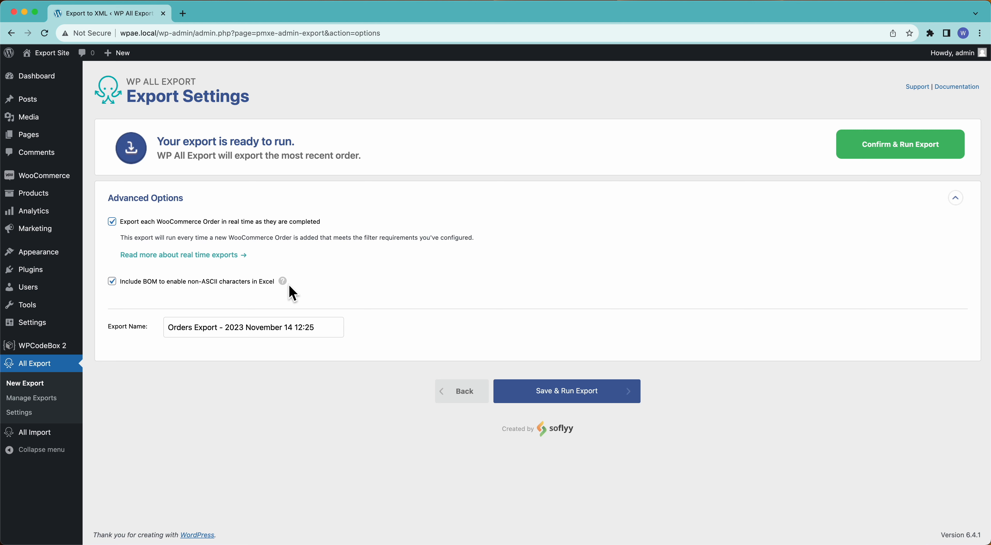
pyautogui.click(860, 155)
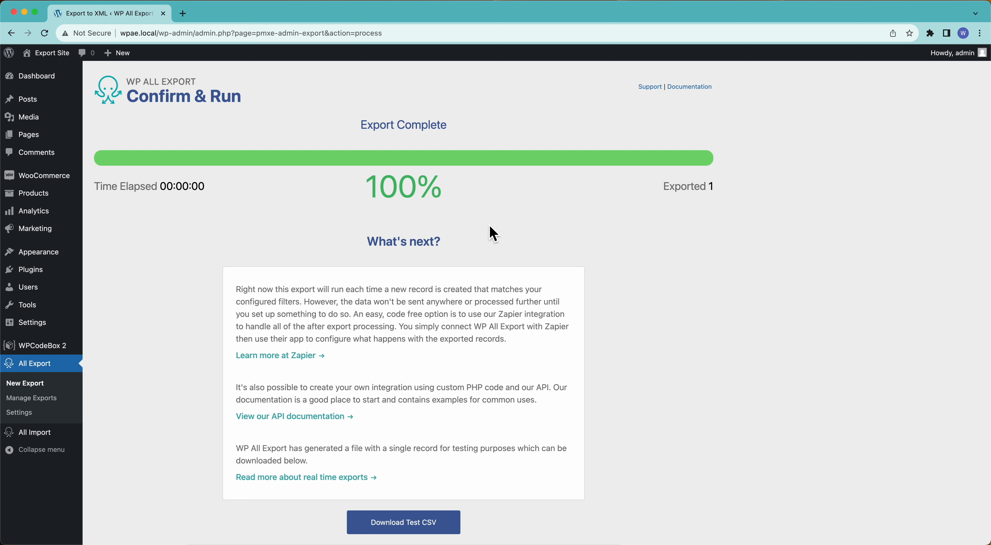
# Download the test CSV, open it in the spreadsheet application to check the exported order, and close it
pyautogui.click(393, 518)
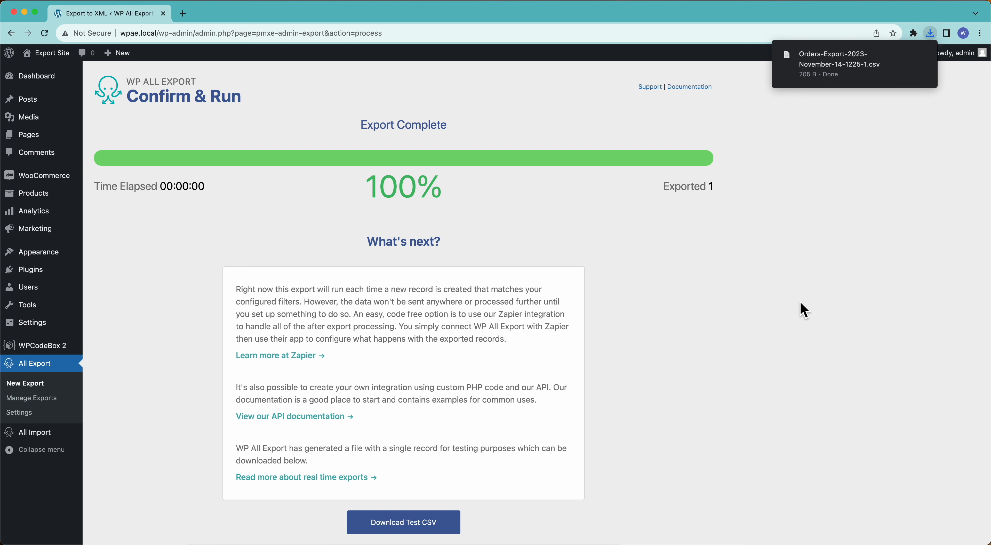
pyautogui.click(850, 68)
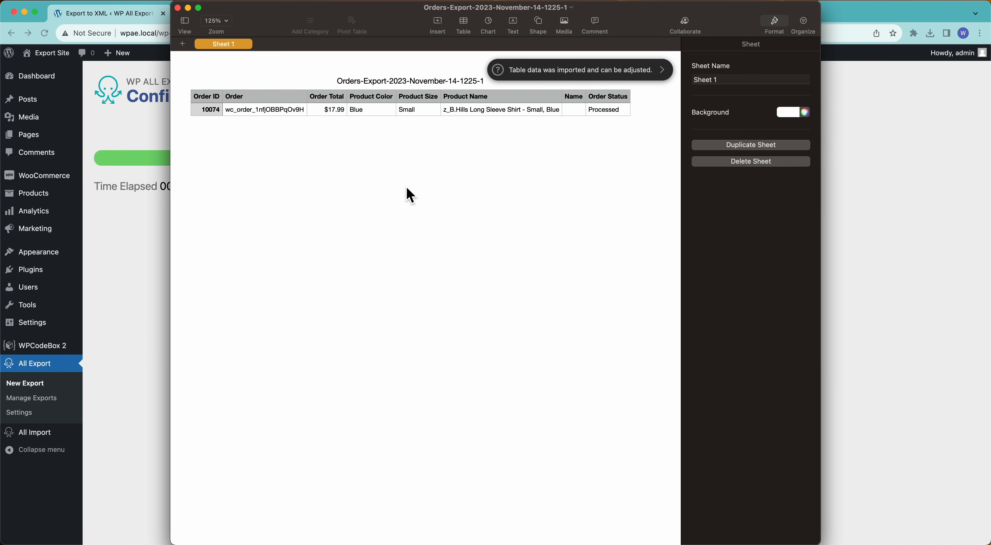
pyautogui.click(178, 8)
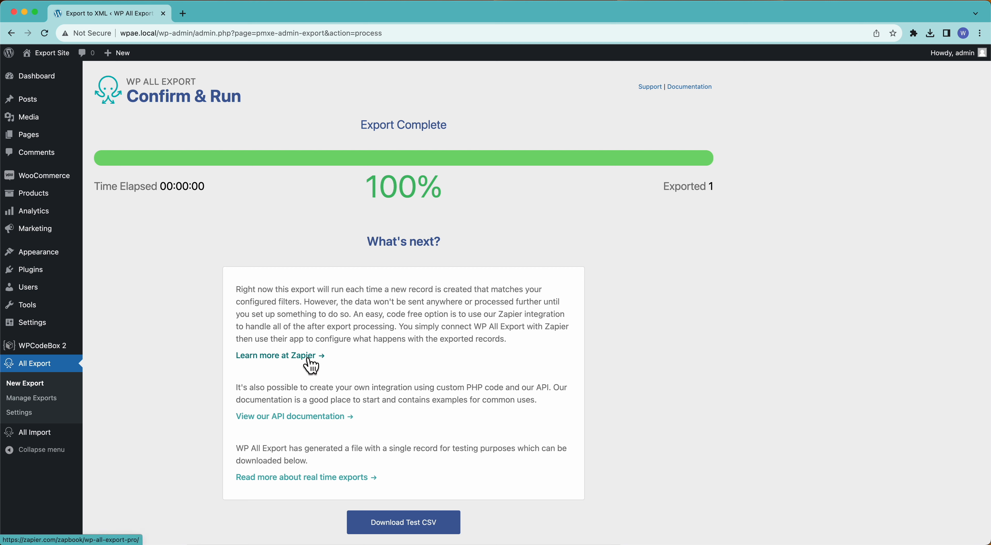
# Open the Zapier page about WP All Export Pro integrations in a new browser tab and switch to it
pyautogui.keyDown('super'); pyautogui.click(292, 353); pyautogui.keyUp('super')
pyautogui.click(226, 18)
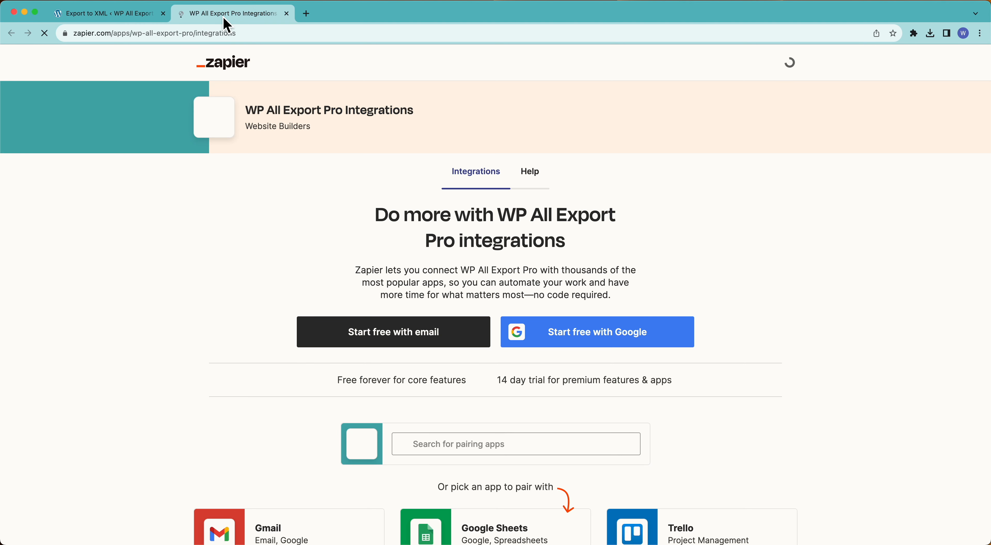
# Look over the apps that can be paired with WP All Export Pro on Zapier, and return to the Confirm & Run page
pyautogui.scroll(-10, 498, 362)
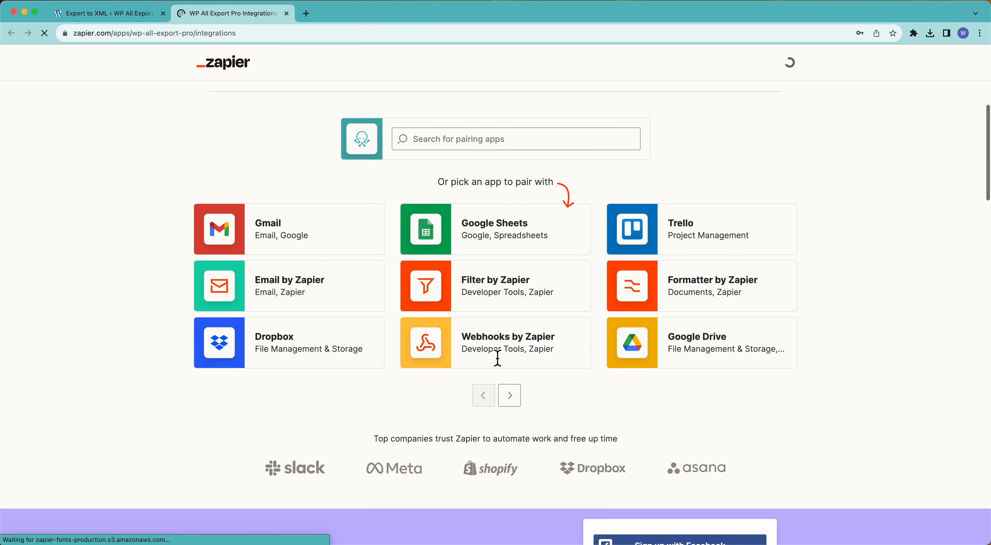
pyautogui.scroll(5, 498, 358)
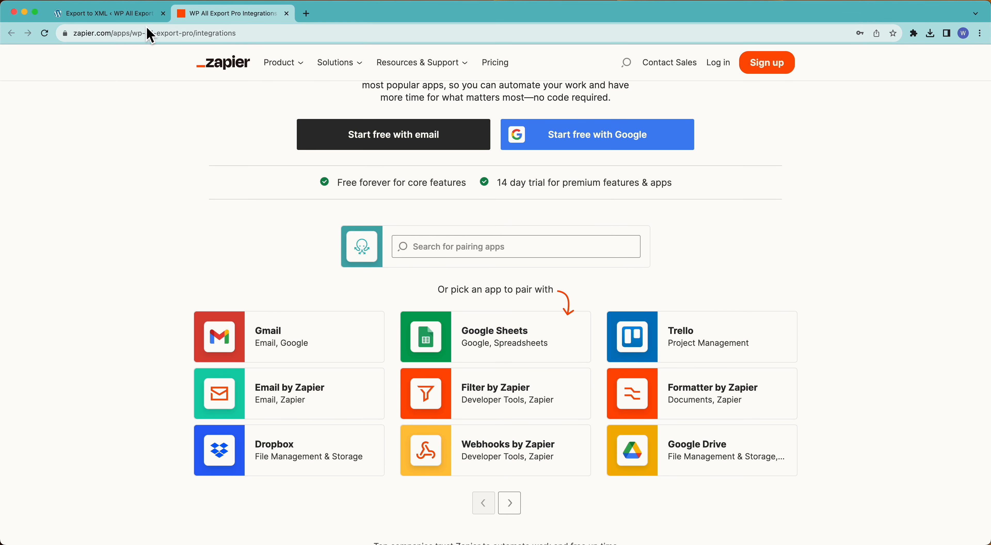
pyautogui.click(140, 21)
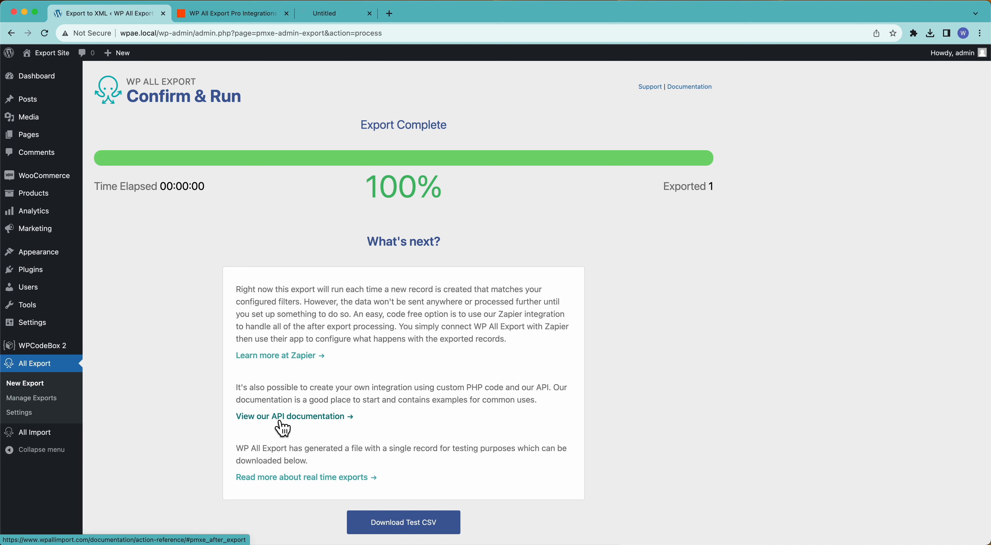
# Open the API documentation in a new tab, read the pmxe_after_export action reference, and return to the Confirm & Run page
pyautogui.click(257, 357)
pyautogui.click(348, 13)
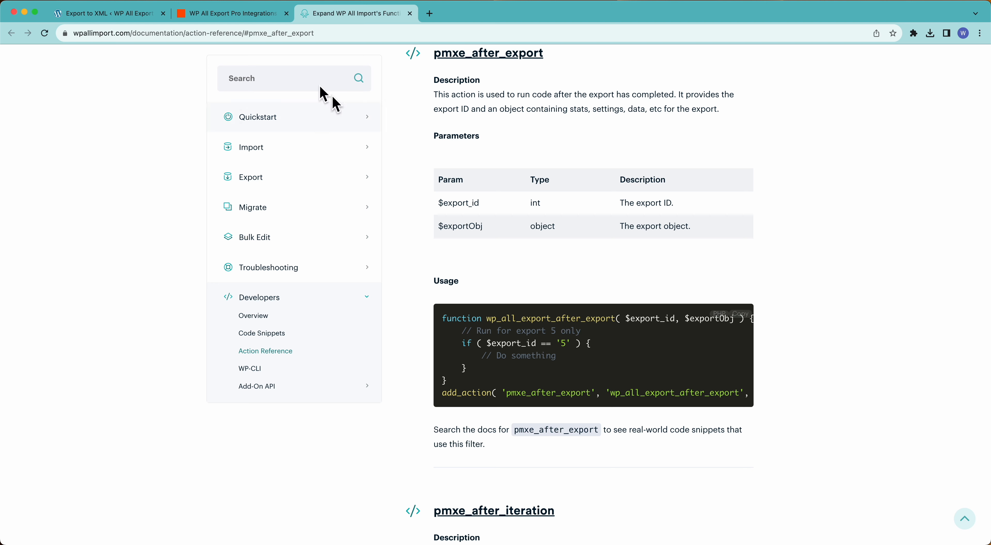
pyautogui.click(157, 17)
# Start a new WooCommerce order and set its status to Completed
pyautogui.moveTo(66, 187)
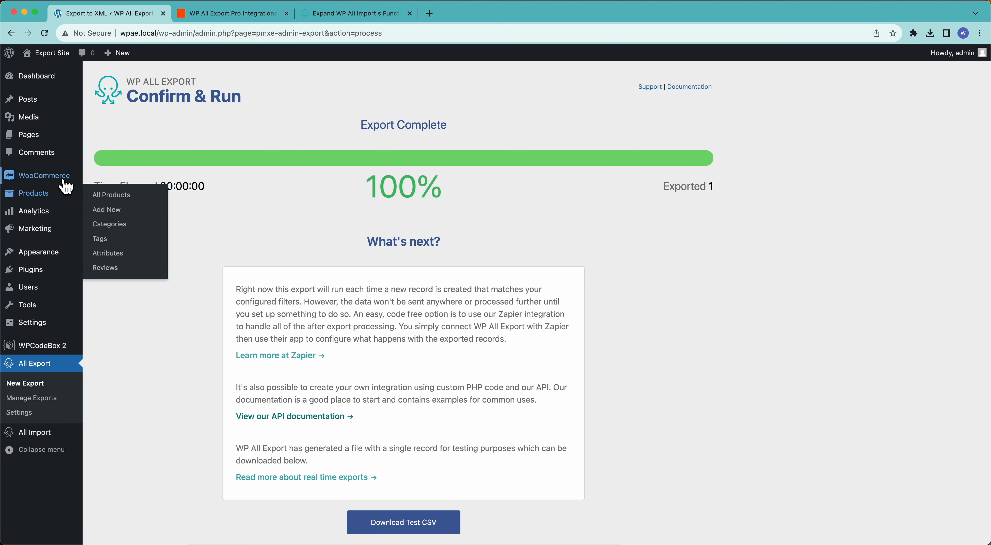
pyautogui.click(114, 198)
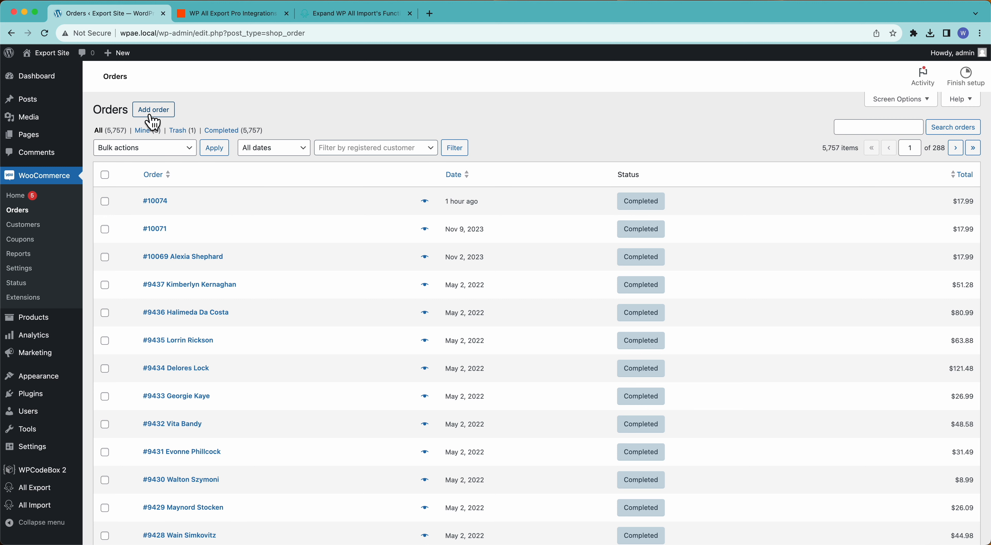
pyautogui.click(151, 111)
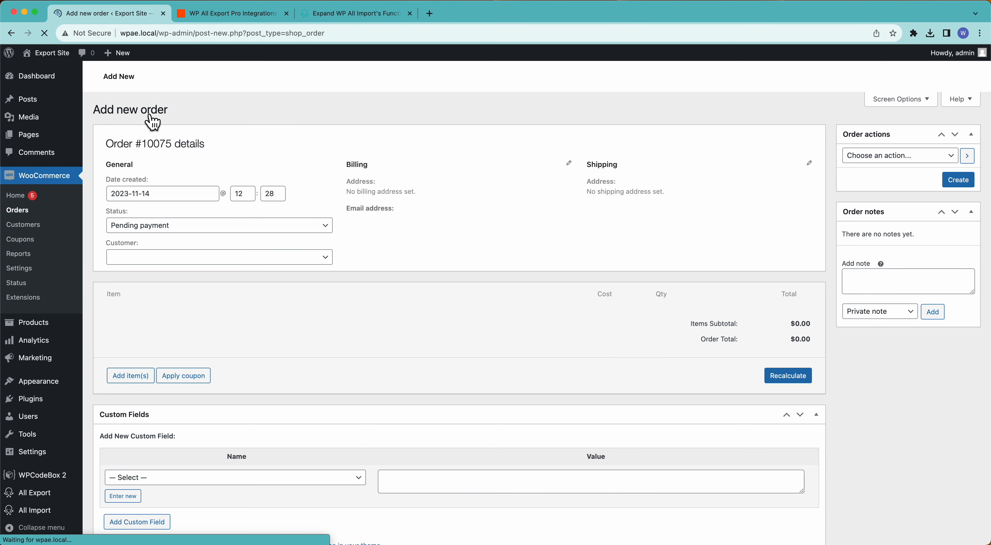
pyautogui.click(135, 225)
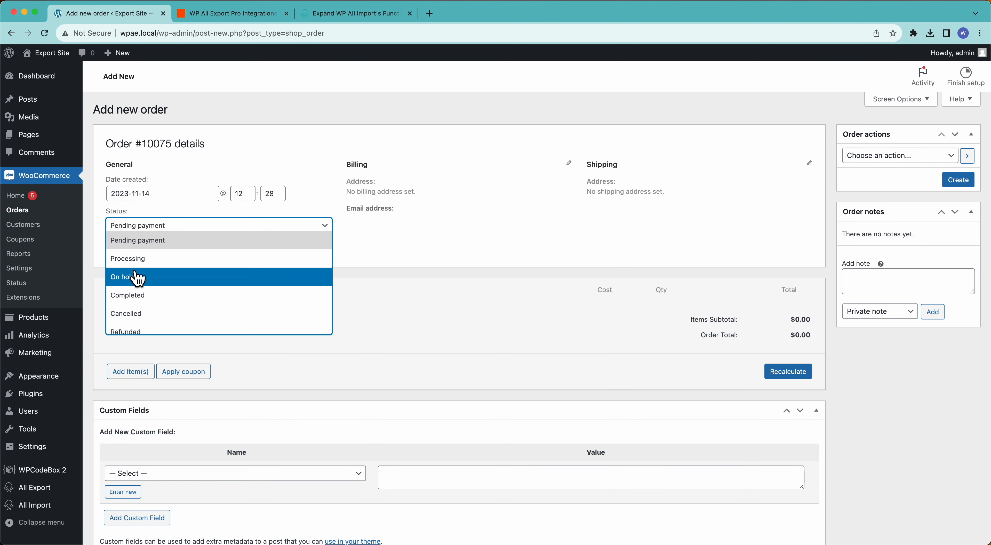
pyautogui.click(140, 296)
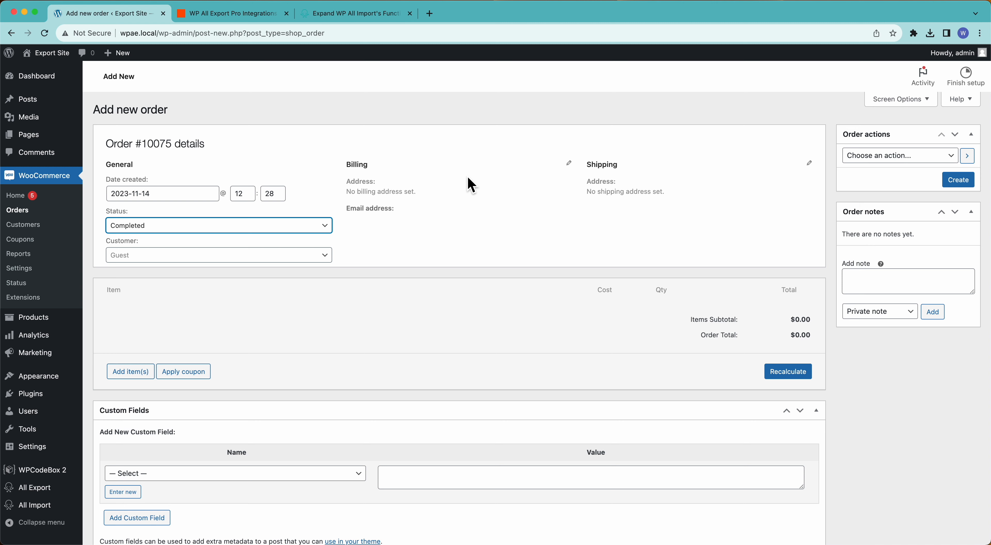
# Add one z_B.Hills Long Sleeve Shirt - Small, Blue (B.HILLS-101) to the order and create the order
pyautogui.click(128, 378)
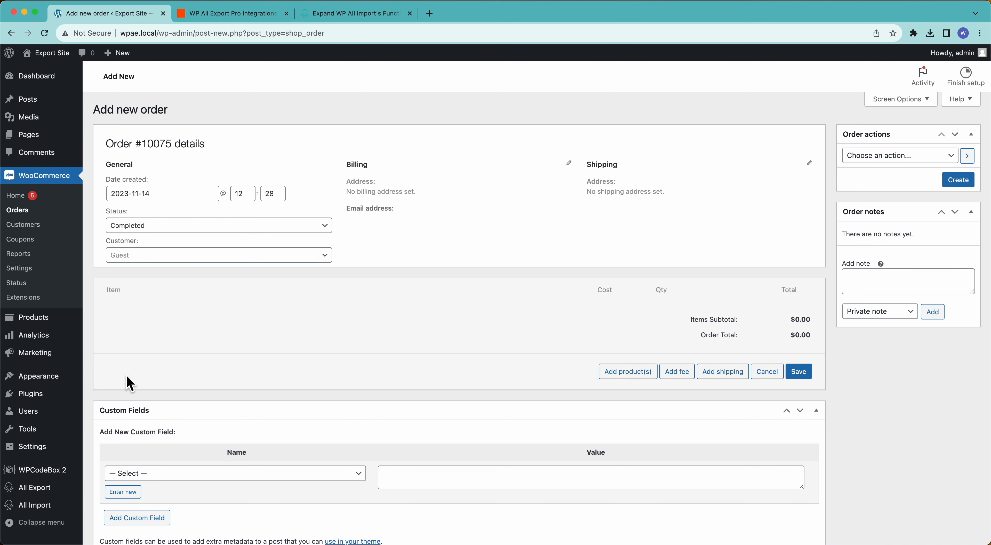
pyautogui.click(627, 373)
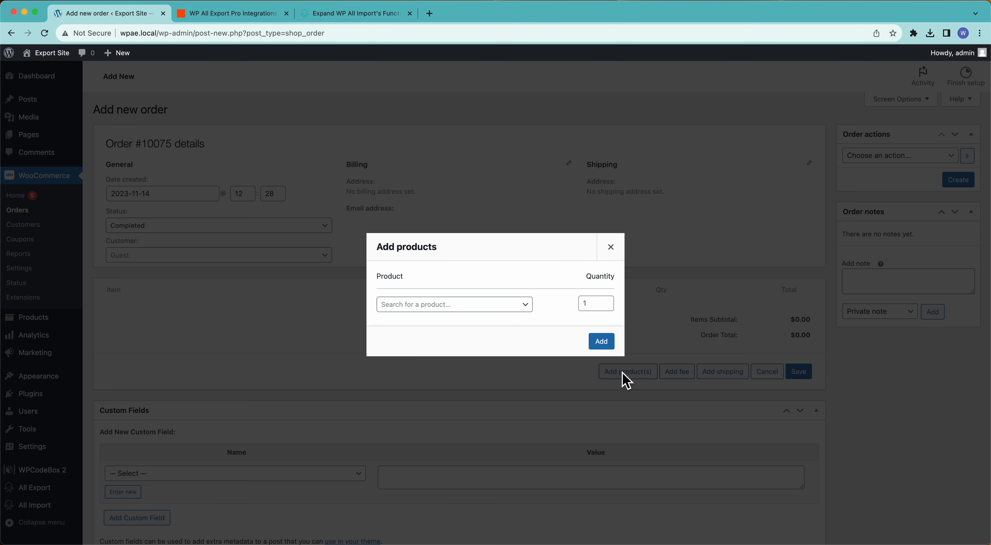
pyautogui.click(423, 307)
pyautogui.write('shirt')
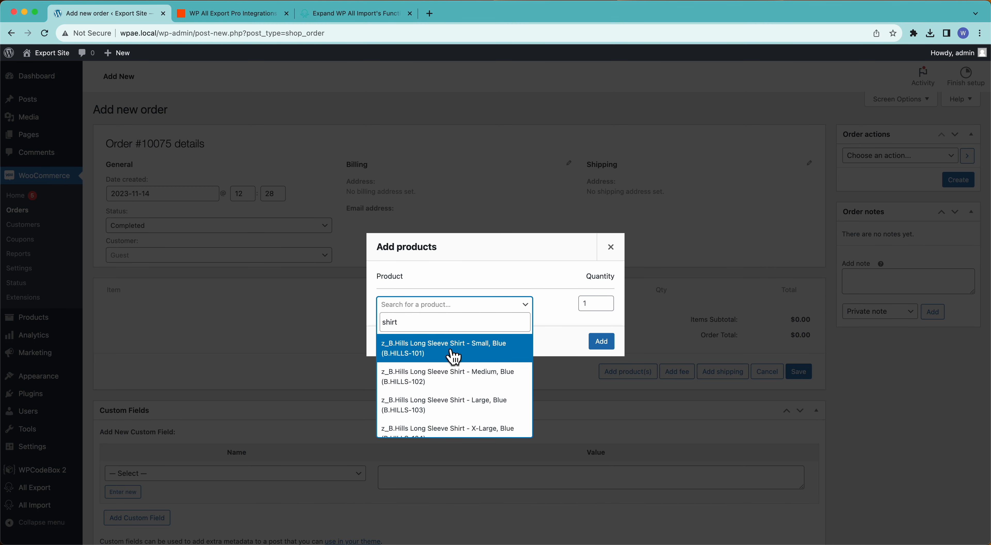
pyautogui.click(453, 354)
pyautogui.click(599, 358)
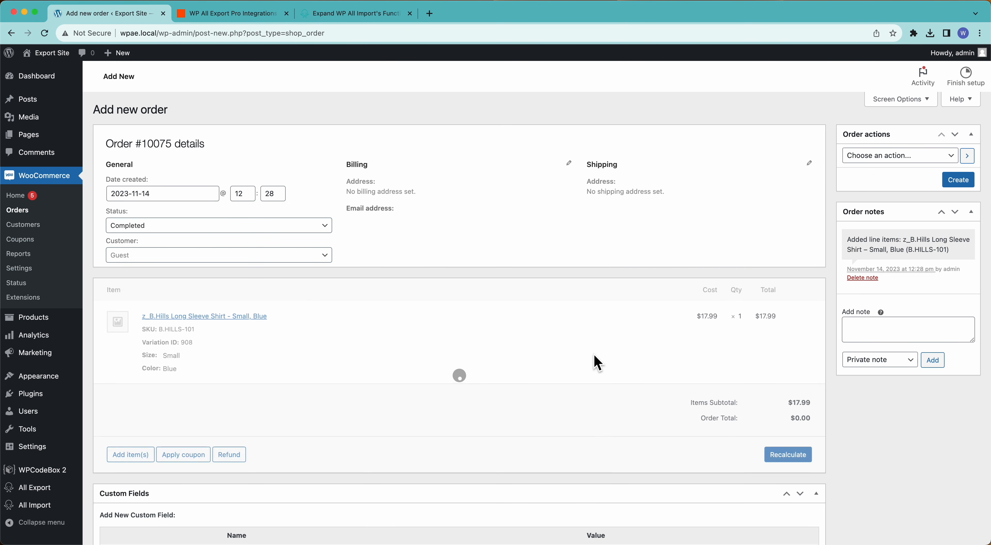
pyautogui.click(965, 184)
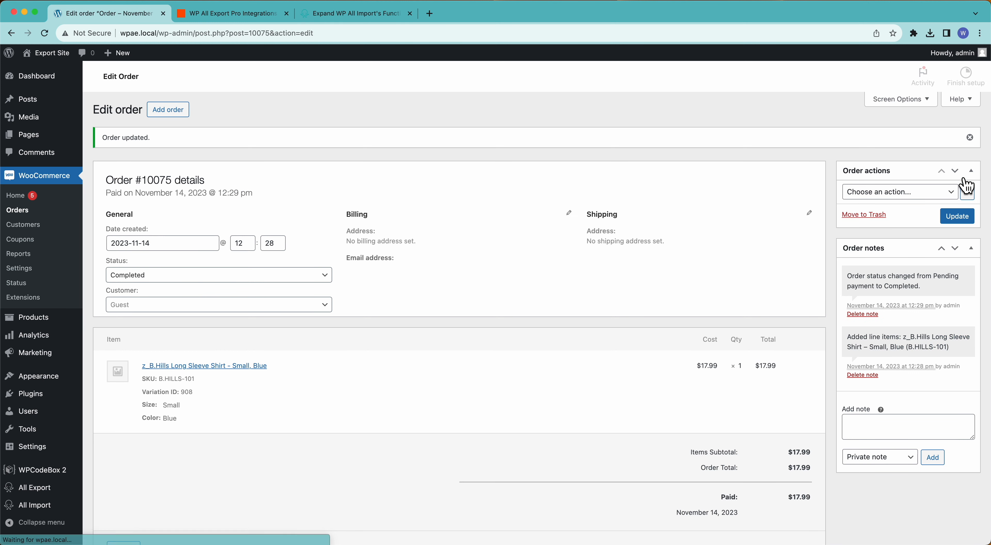
# Open the Manage Exports list and check the number of exported records in the orders export's summary
pyautogui.moveTo(21, 489)
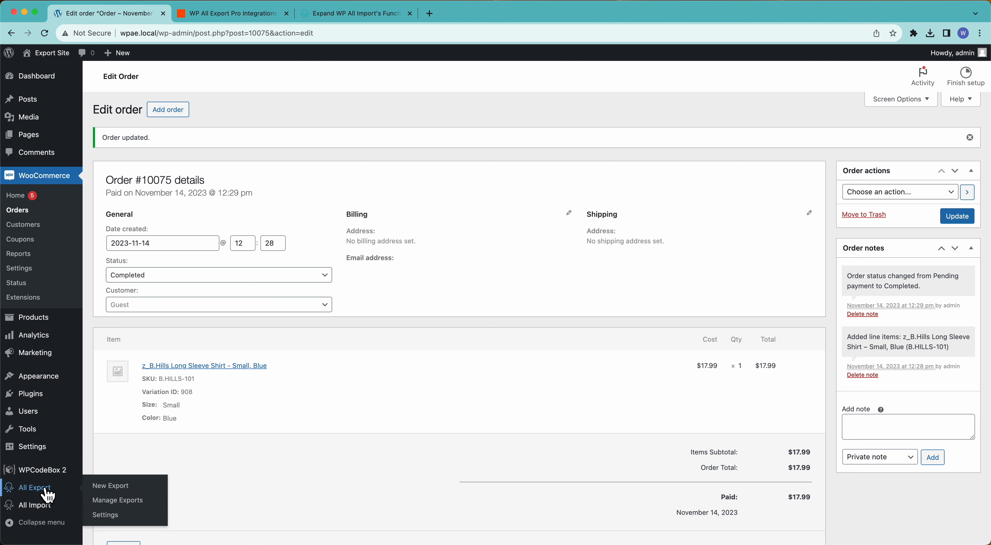
pyautogui.click(115, 503)
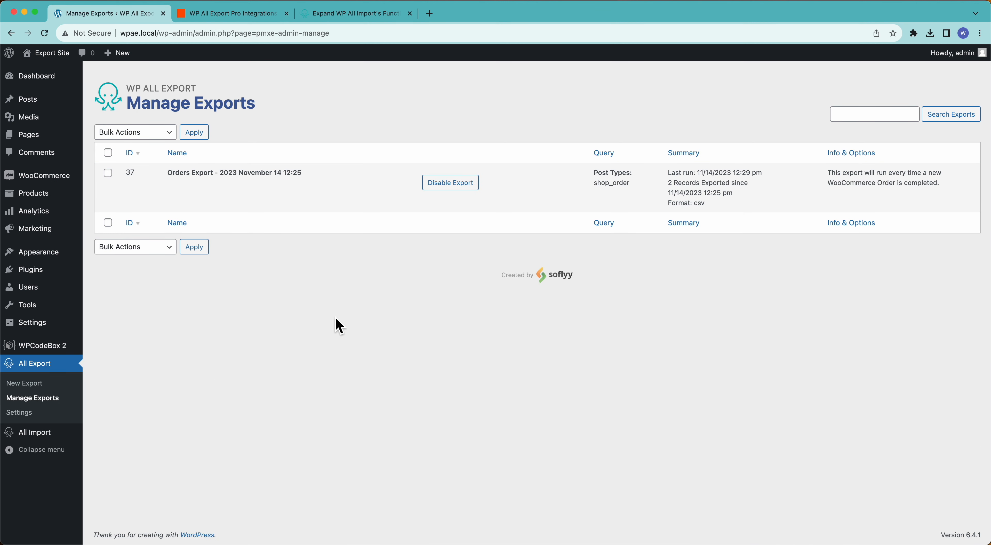
pyautogui.moveTo(669, 185); pyautogui.dragTo(730, 186)
pyautogui.click(729, 186)
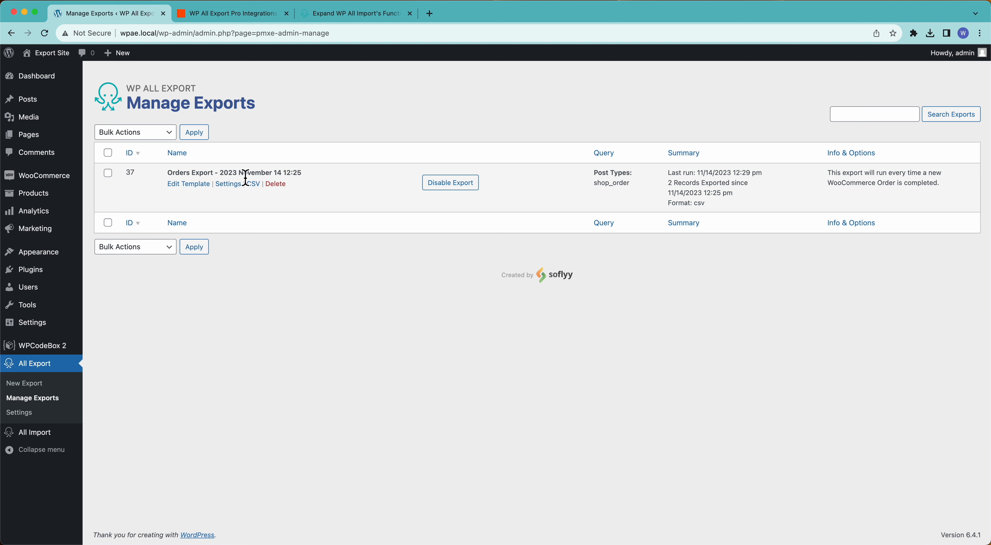
# Download the orders export's CSV, check the exported order in the spreadsheet application, and return to the Manage Exports list
pyautogui.click(254, 187)
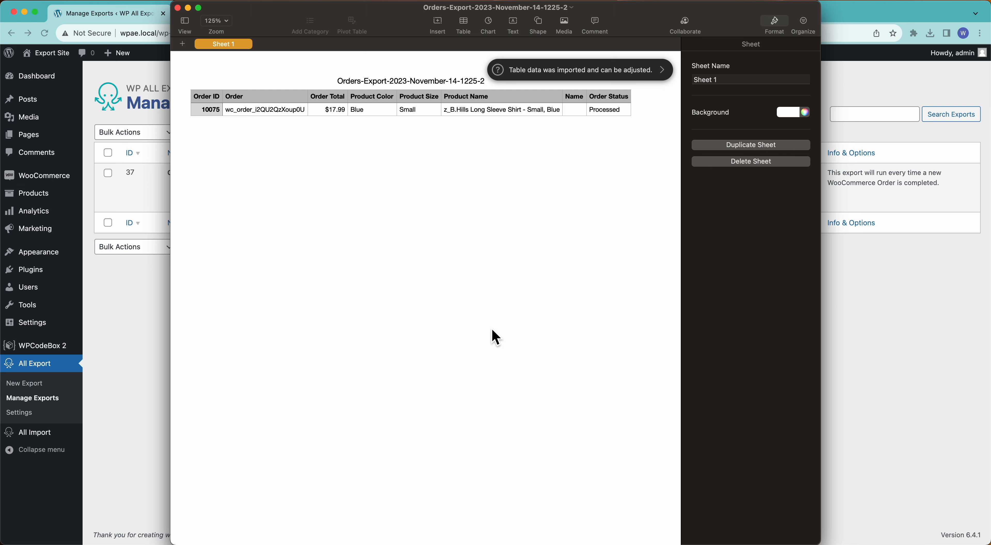
pyautogui.click(154, 360)
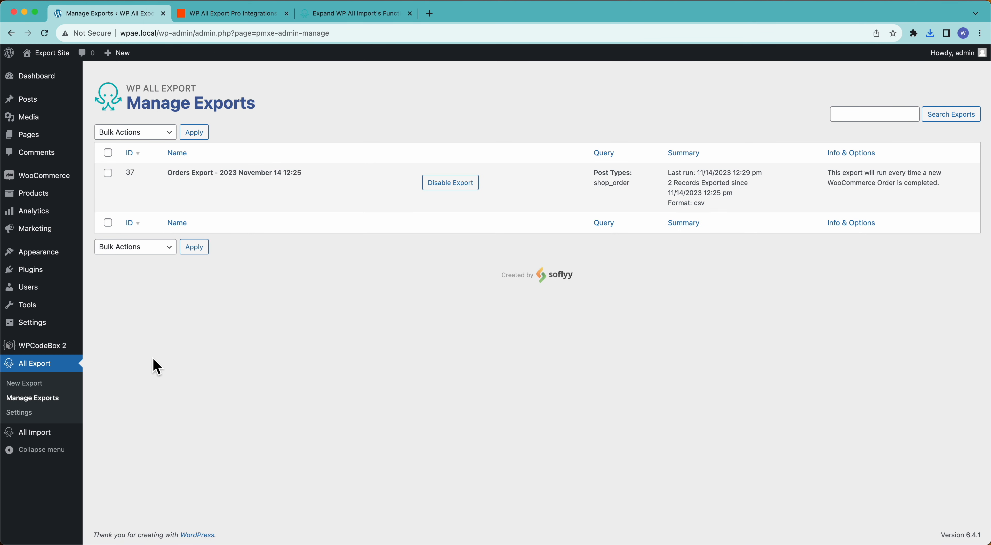